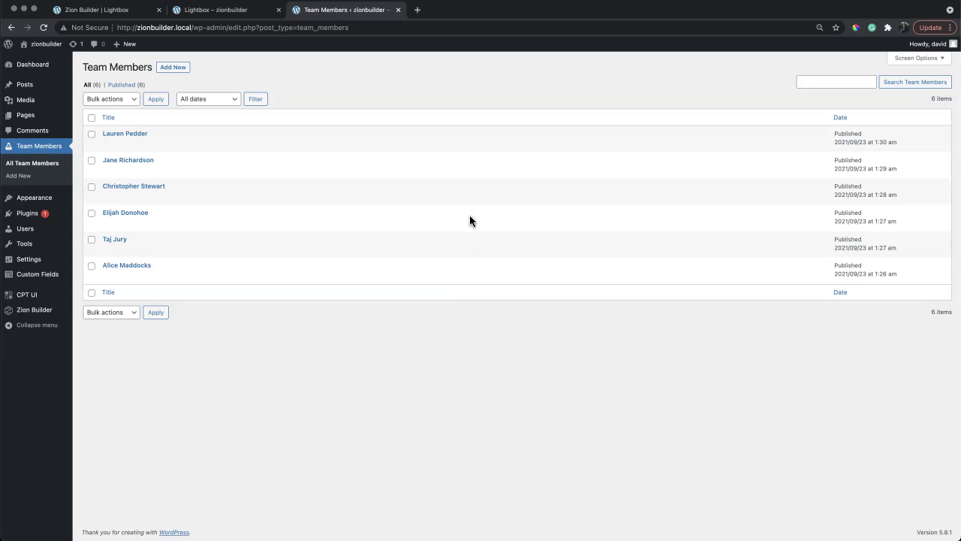
- Review a team member's photo and occupation entry in admin, then view the Lightbox page
click(39, 167)
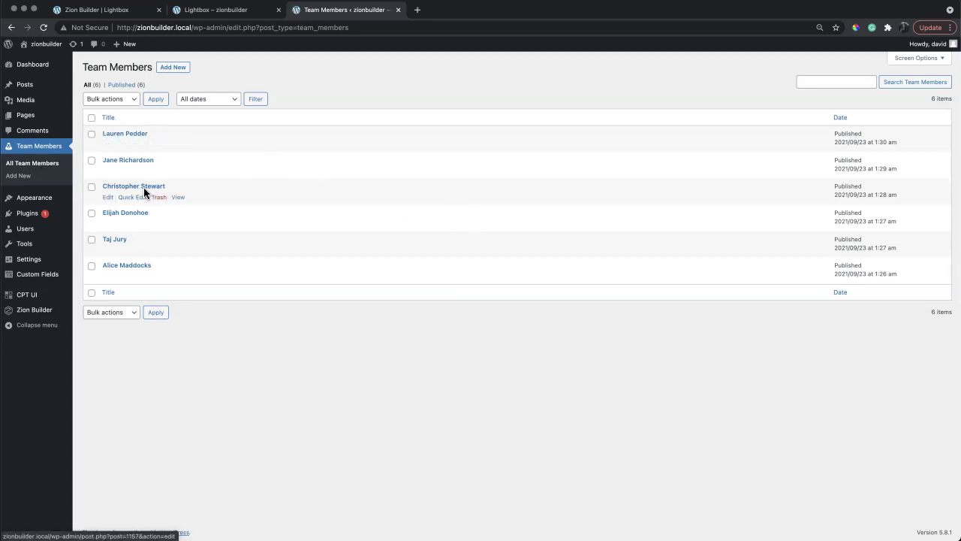
click(135, 136)
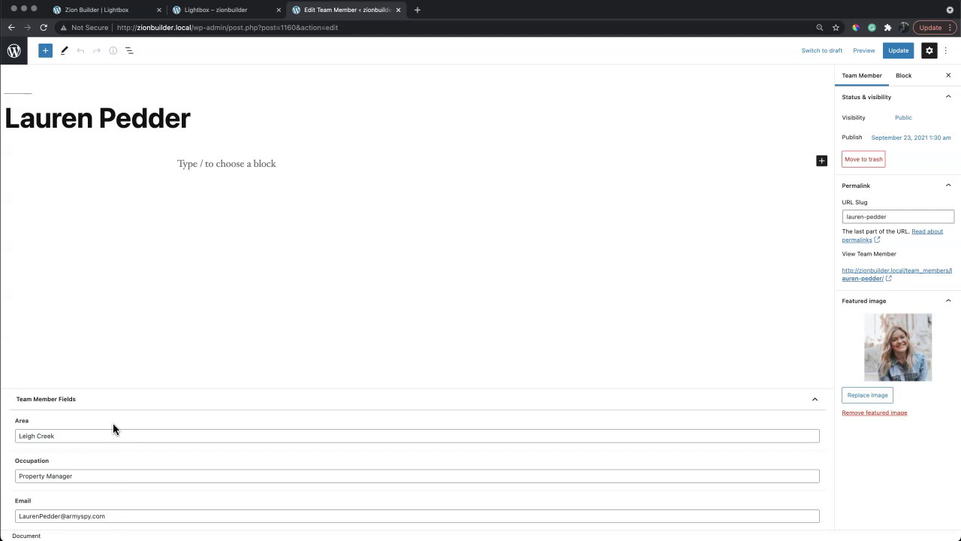
click(235, 10)
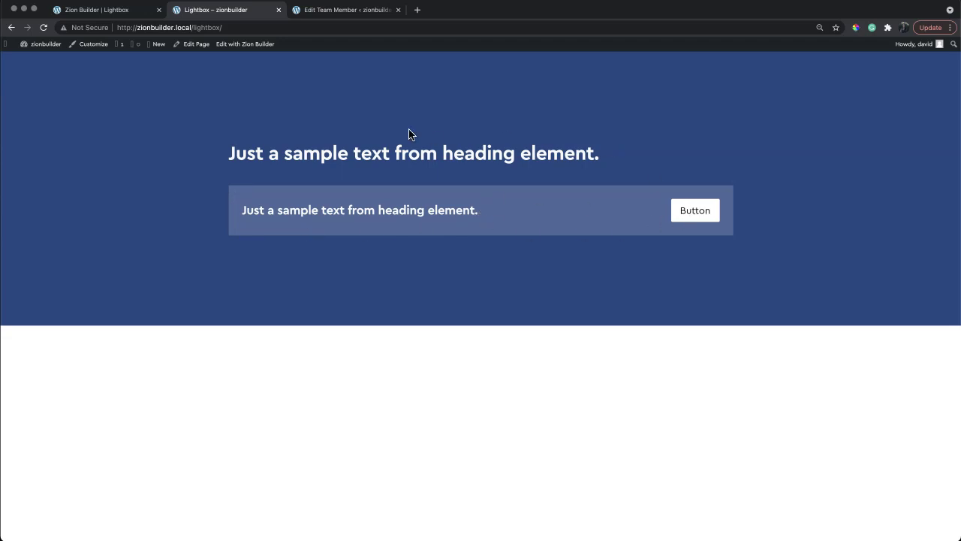
- In the builder's Tree view, rename the Lightbox page's outer section 'Team Members' and open its settings
click(130, 15)
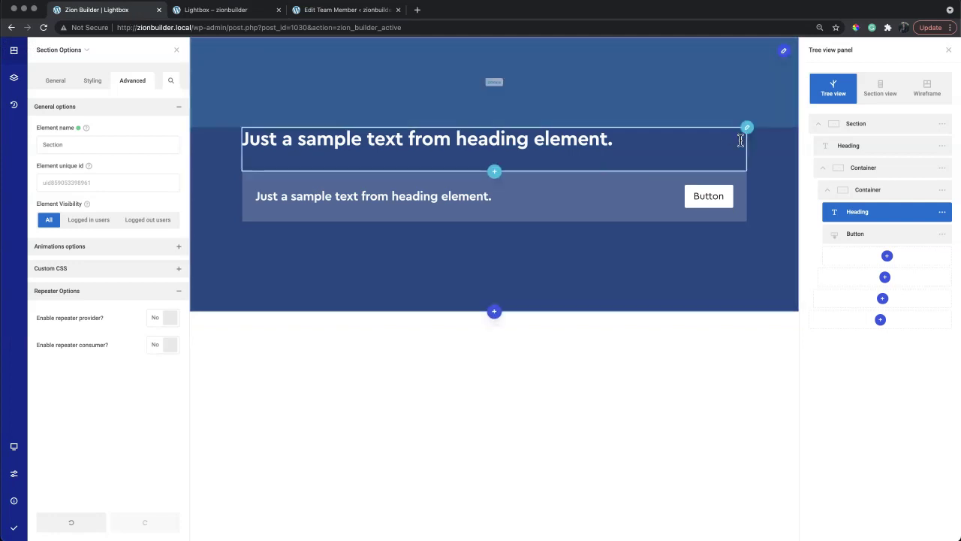
click(940, 125)
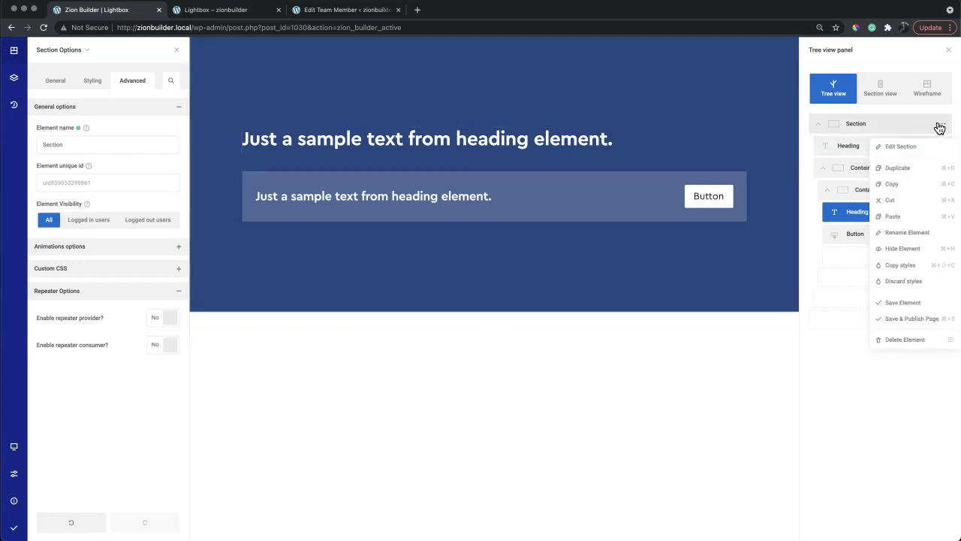
click(911, 236)
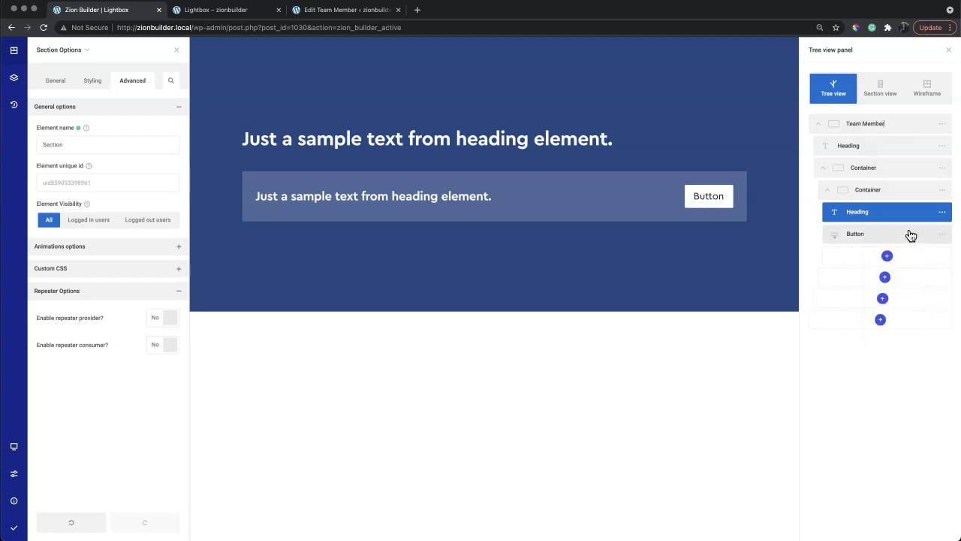
click(942, 124)
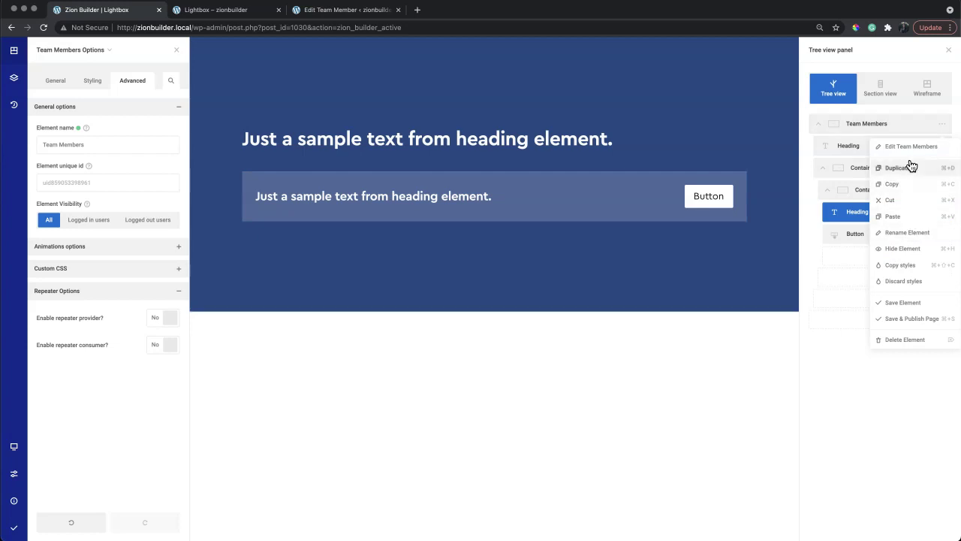
click(909, 147)
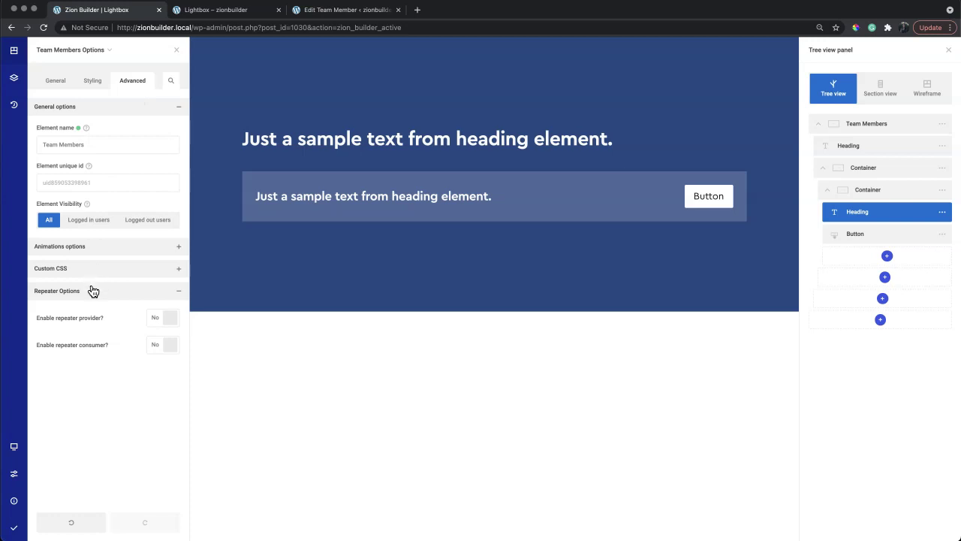
- Enable repeater provider on the section using Query builder over the Team Members post type
click(166, 321)
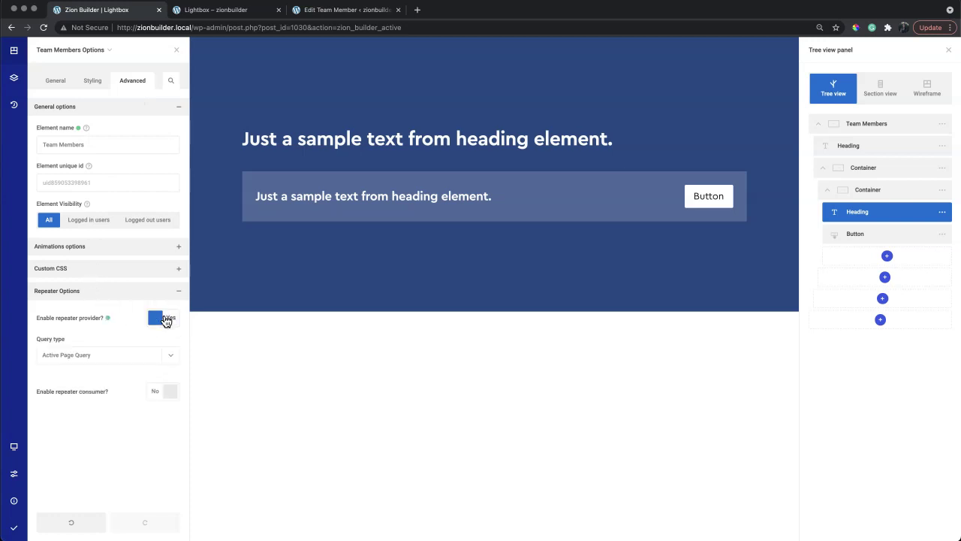
click(164, 355)
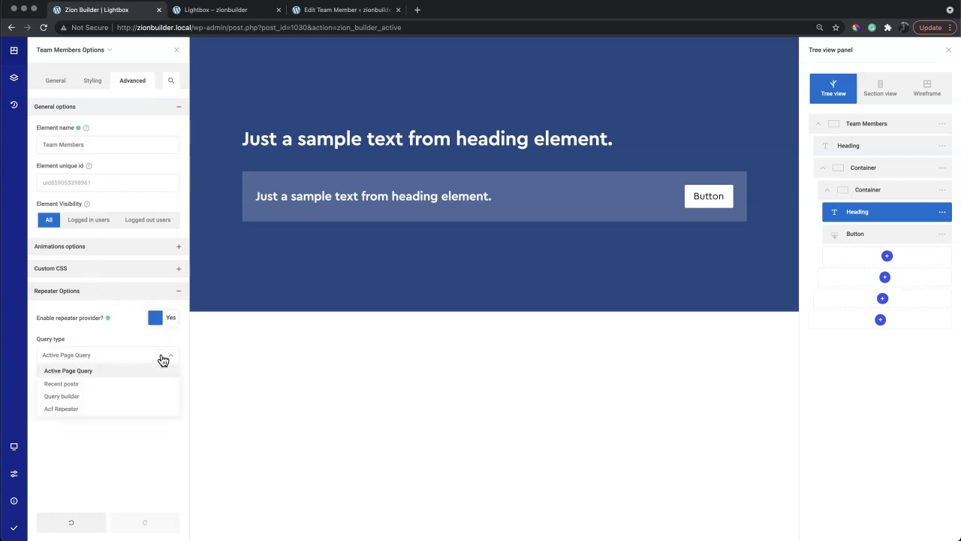
click(117, 399)
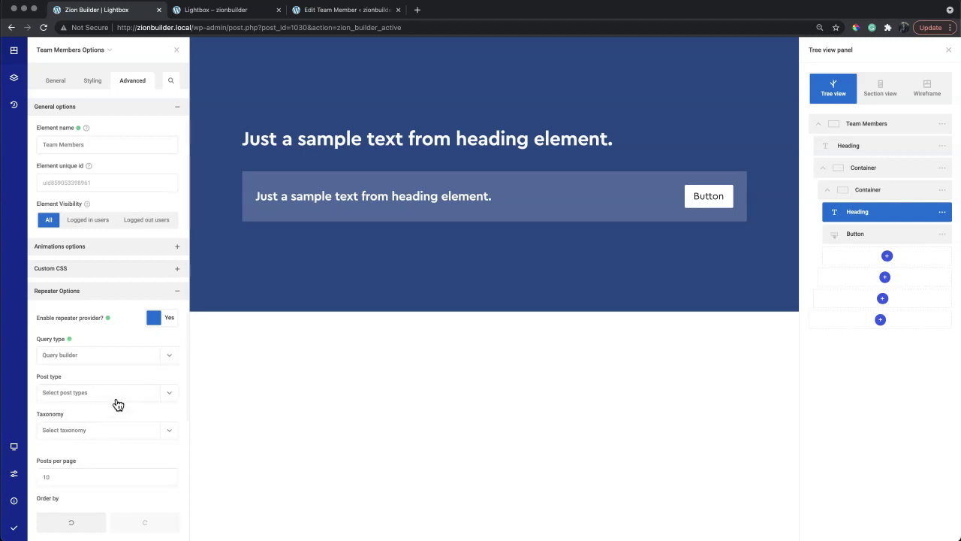
click(117, 398)
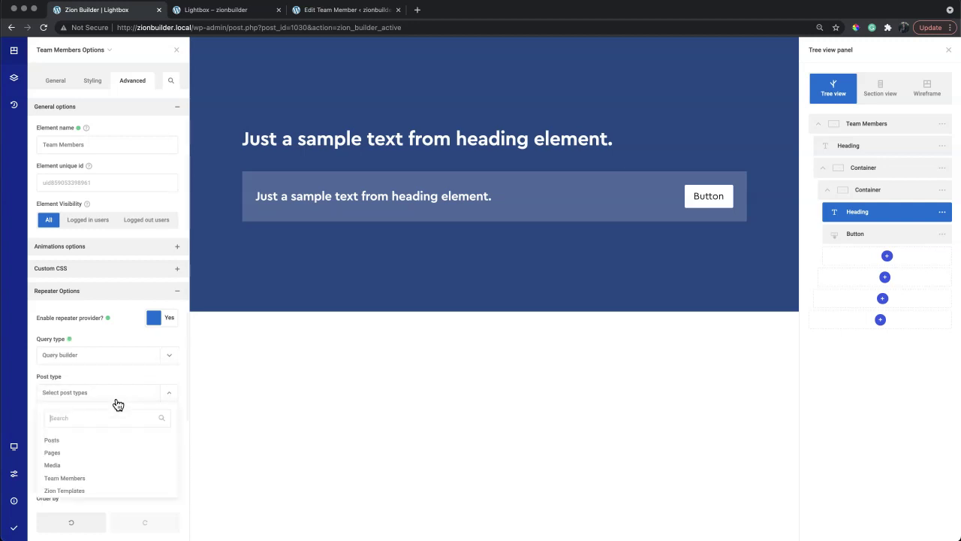
click(103, 478)
click(33, 415)
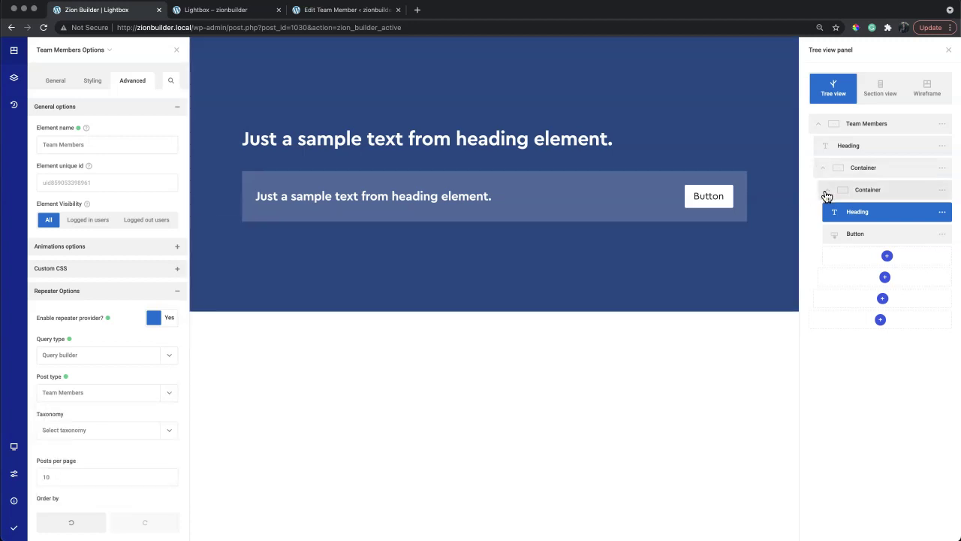
- Rename the inner container 'Team Member'
click(827, 190)
click(942, 191)
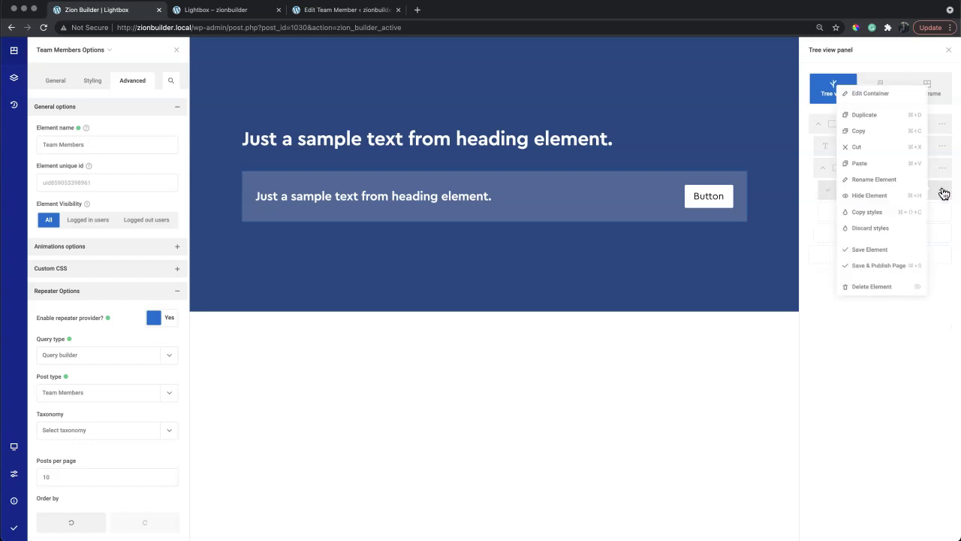
click(909, 181)
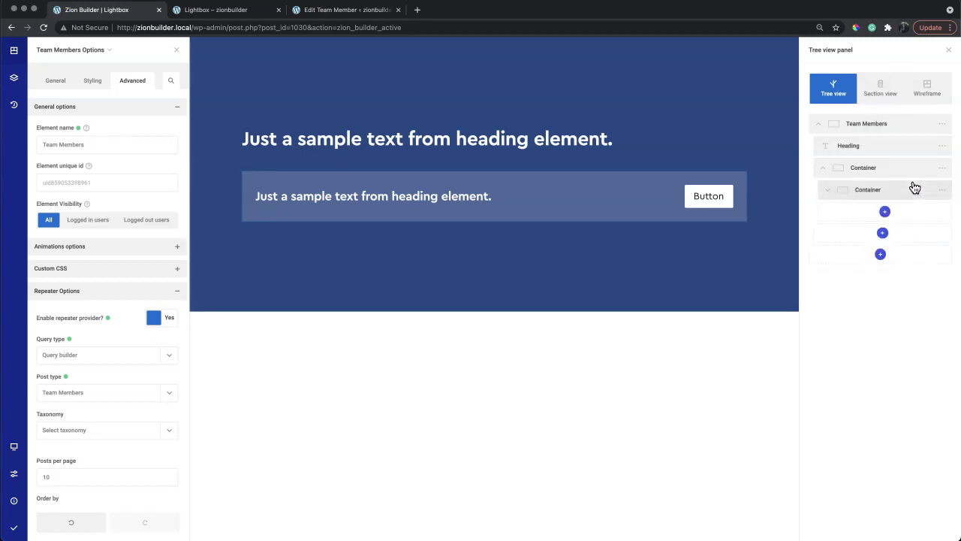
text(Team Member)
click(944, 191)
- Make Team Member a repeater consumer and start editing its wrapper bottom margin
click(895, 98)
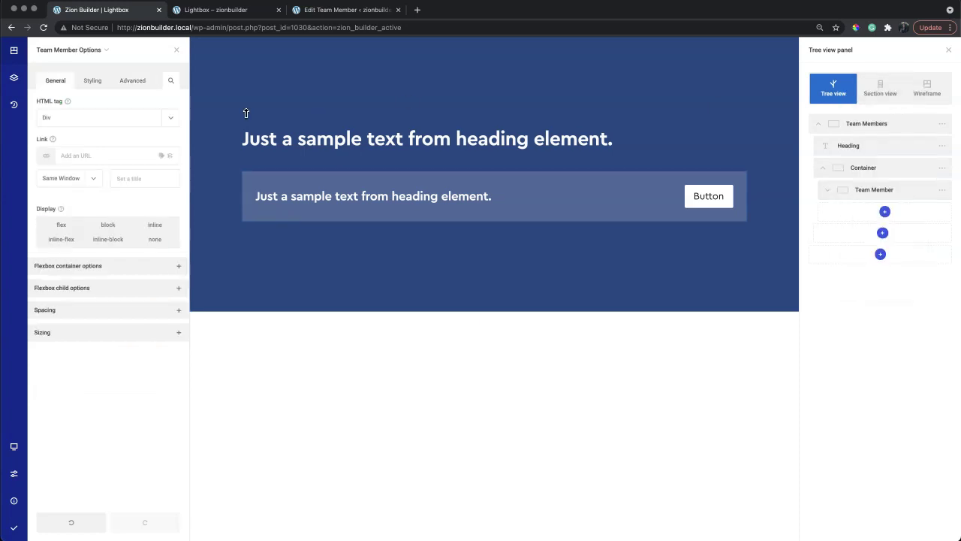
click(135, 84)
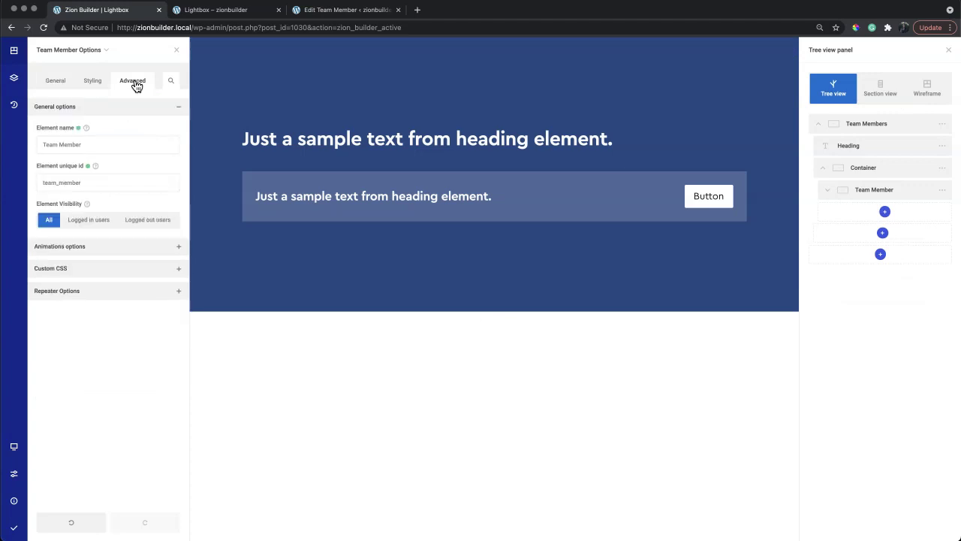
click(105, 290)
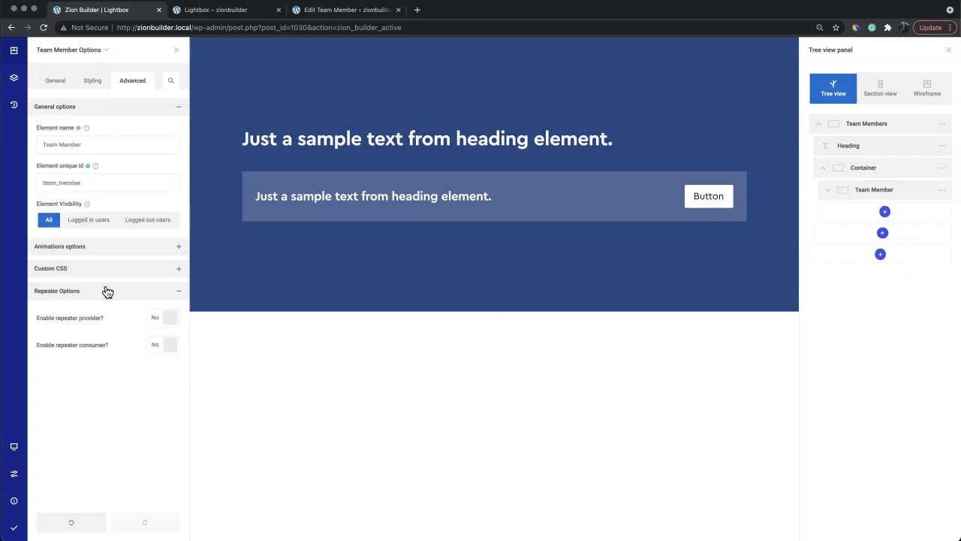
click(162, 347)
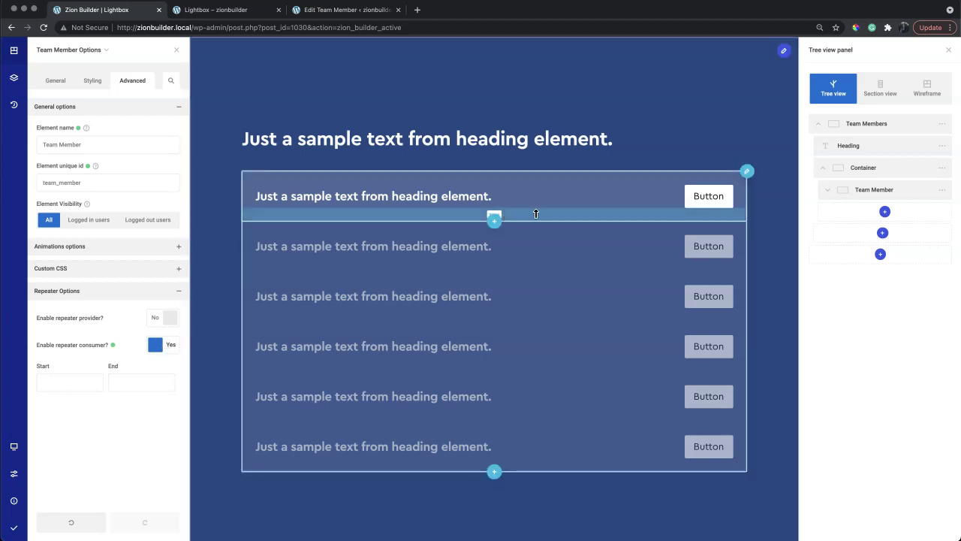
click(92, 81)
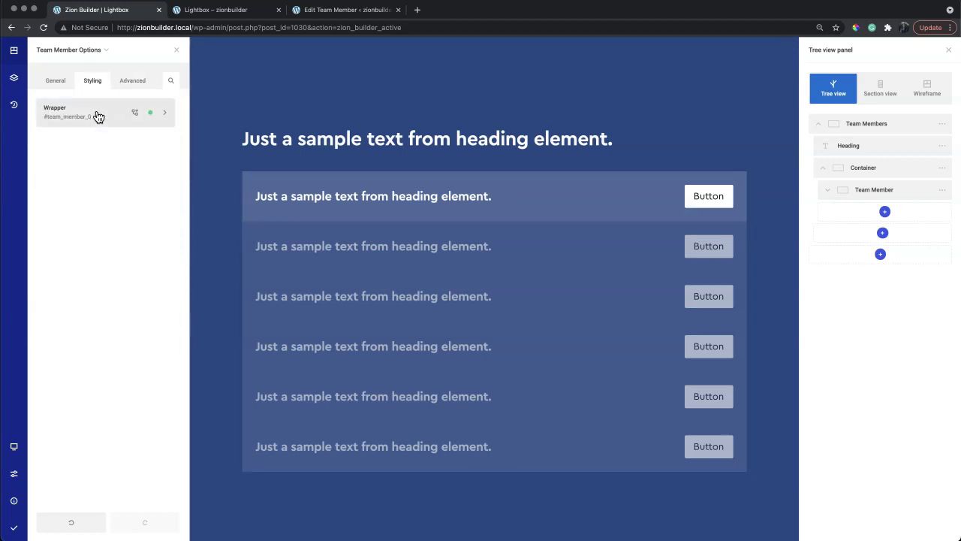
click(123, 233)
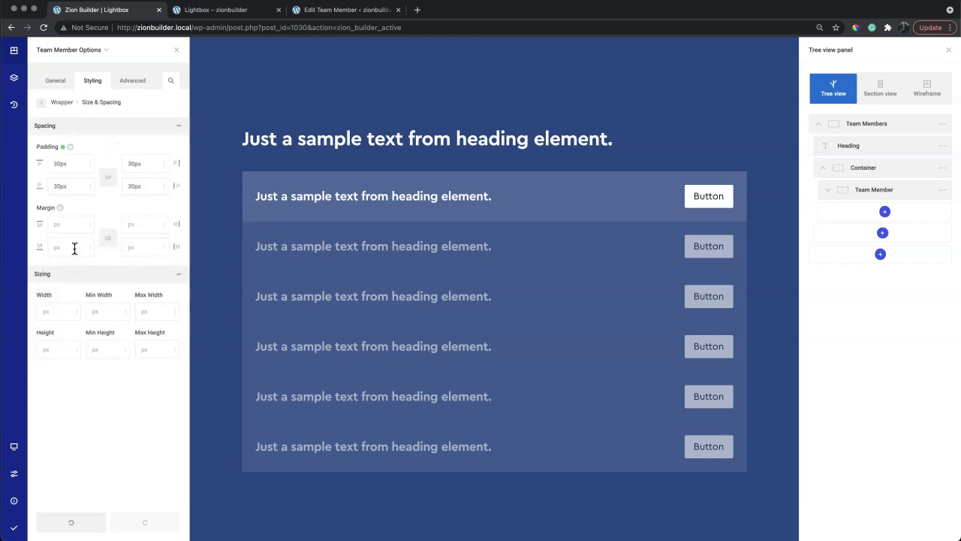
click(70, 248)
- Give each repeated Team Member row a 10px bottom margin
text(10)
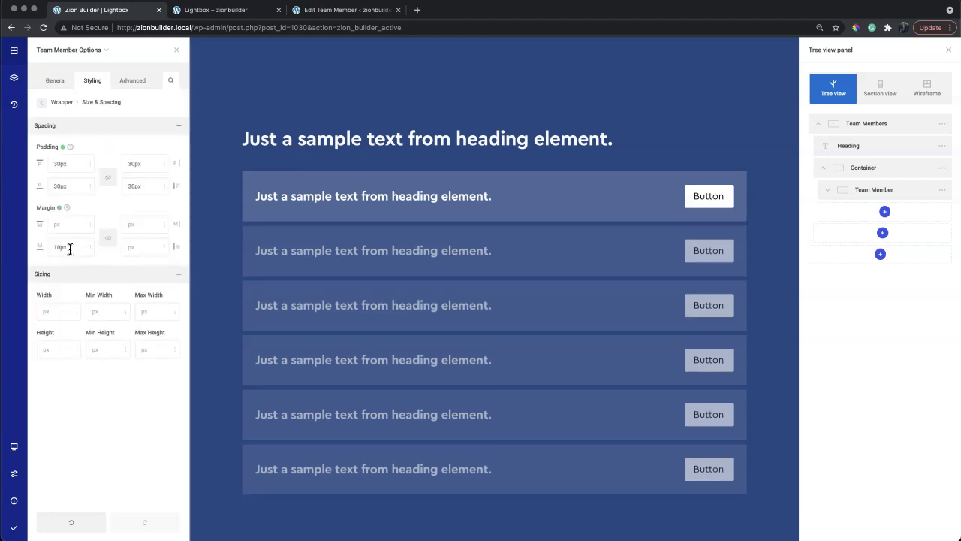
click(133, 80)
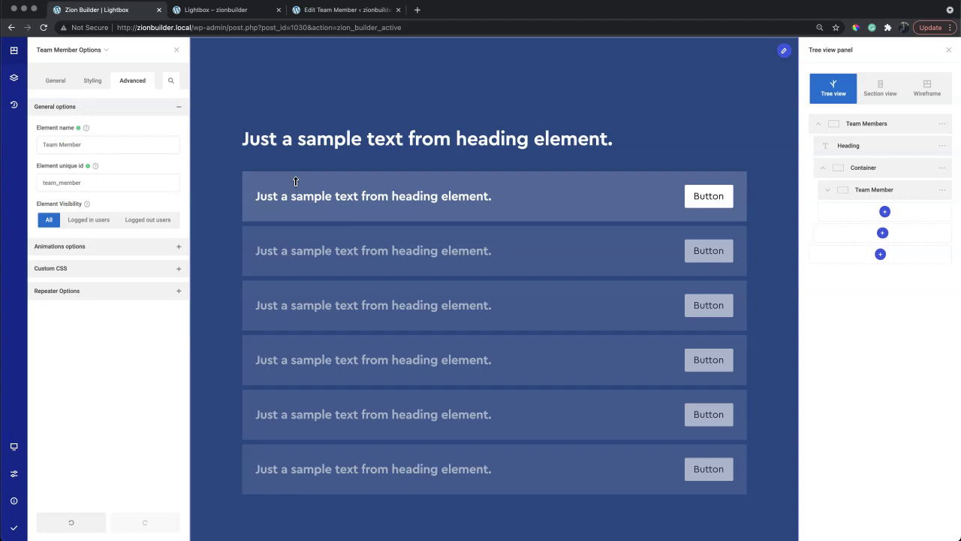
double_click(420, 195)
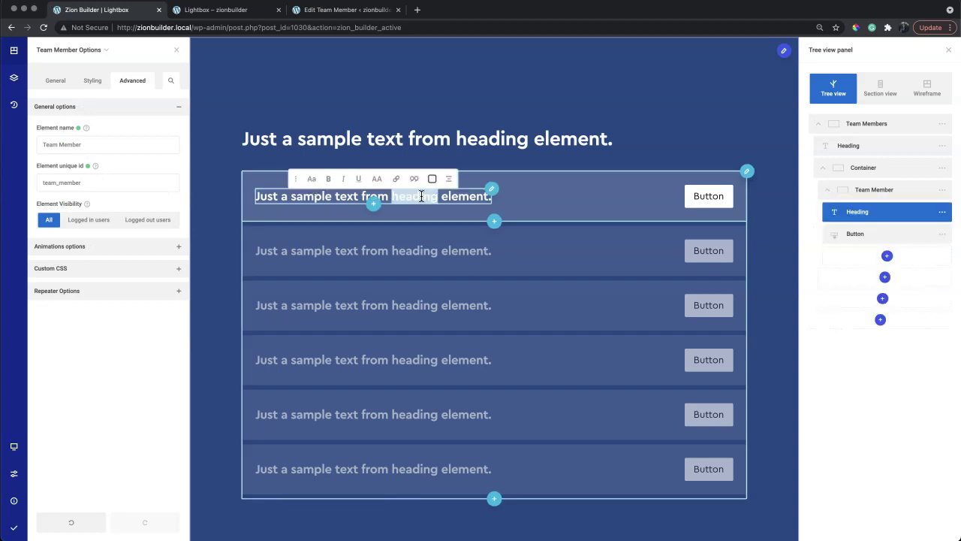
- Bind the row heading's content to the dynamic Post title
click(942, 212)
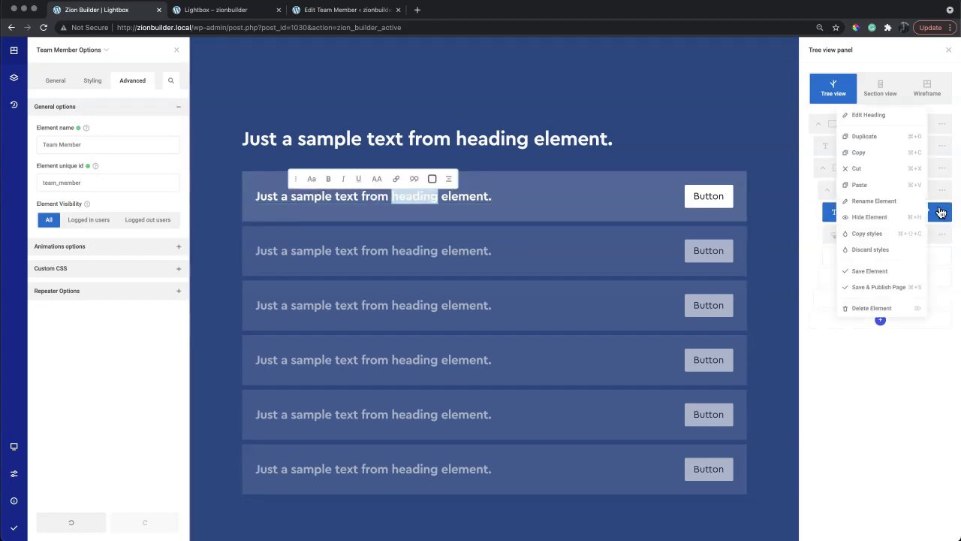
click(891, 125)
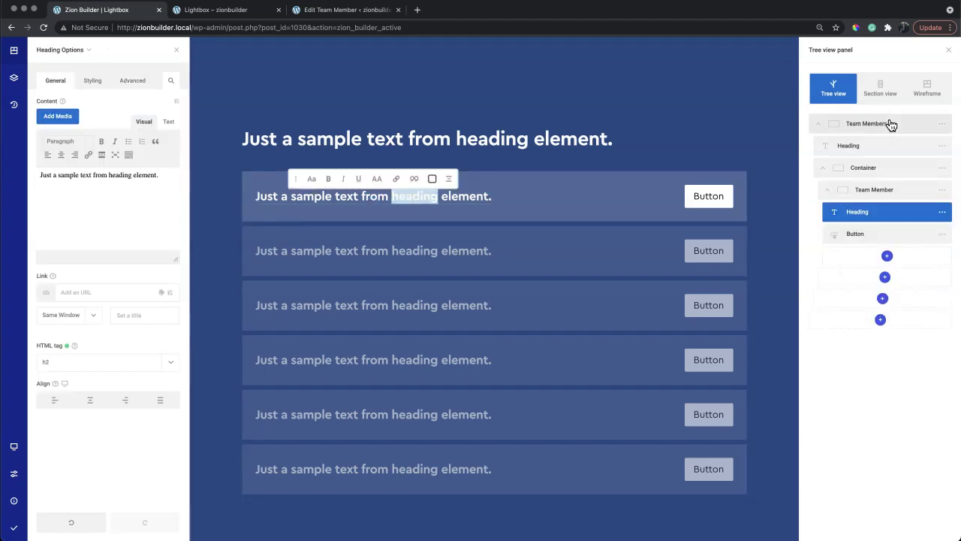
click(176, 105)
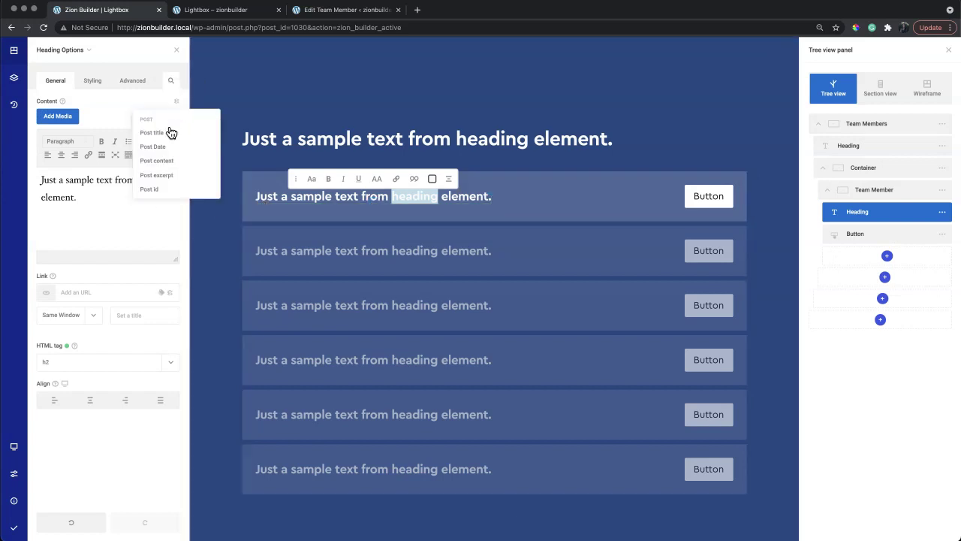
click(170, 133)
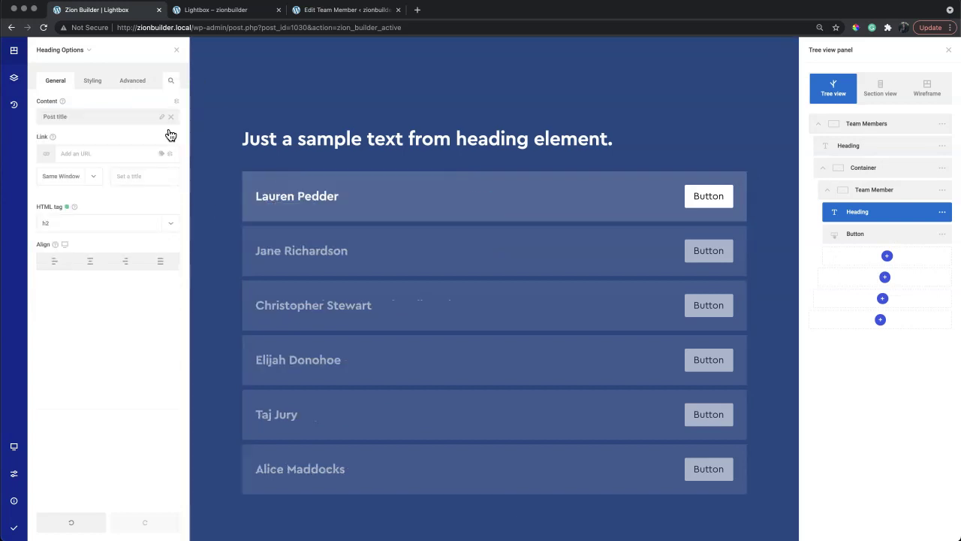
click(939, 237)
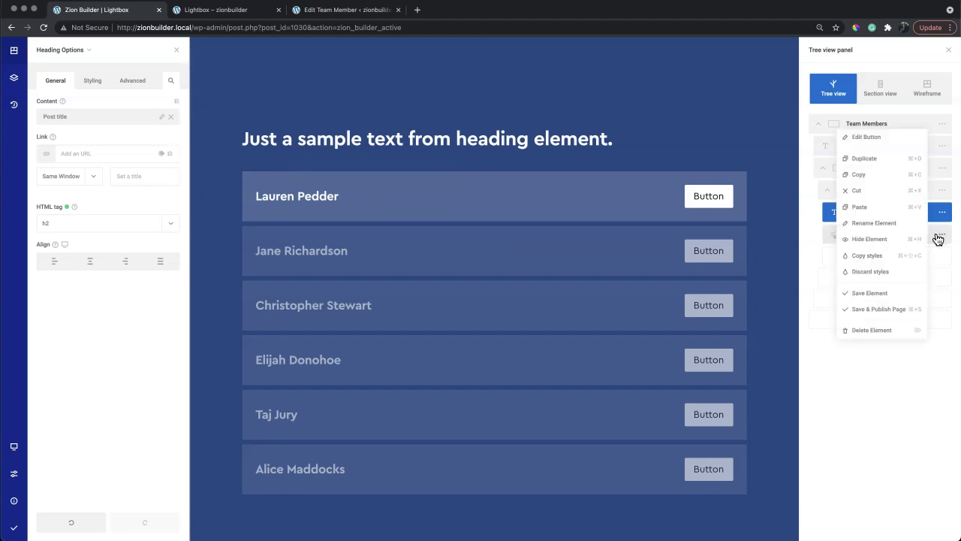
- Set the button text to 'View Profile' at Normal size, then save and publish the page
click(882, 138)
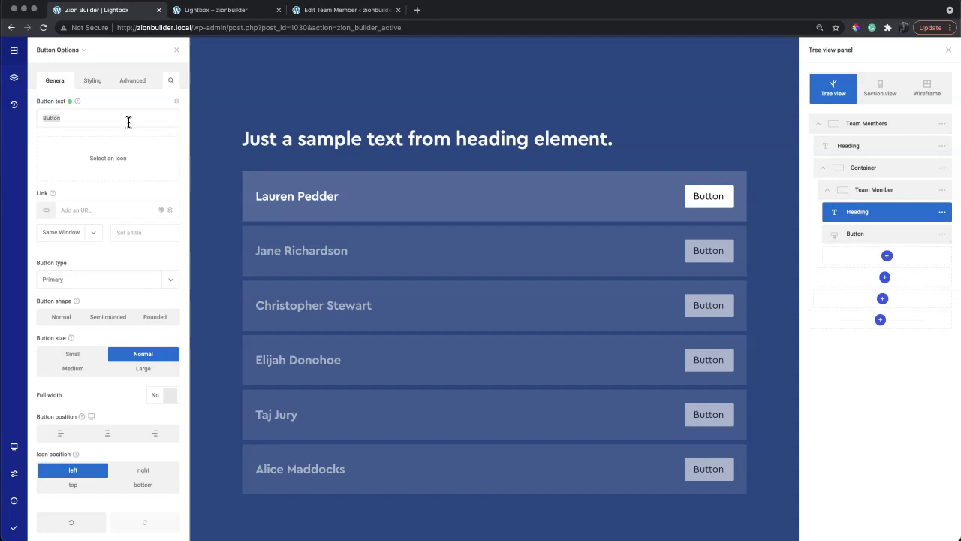
text(View)
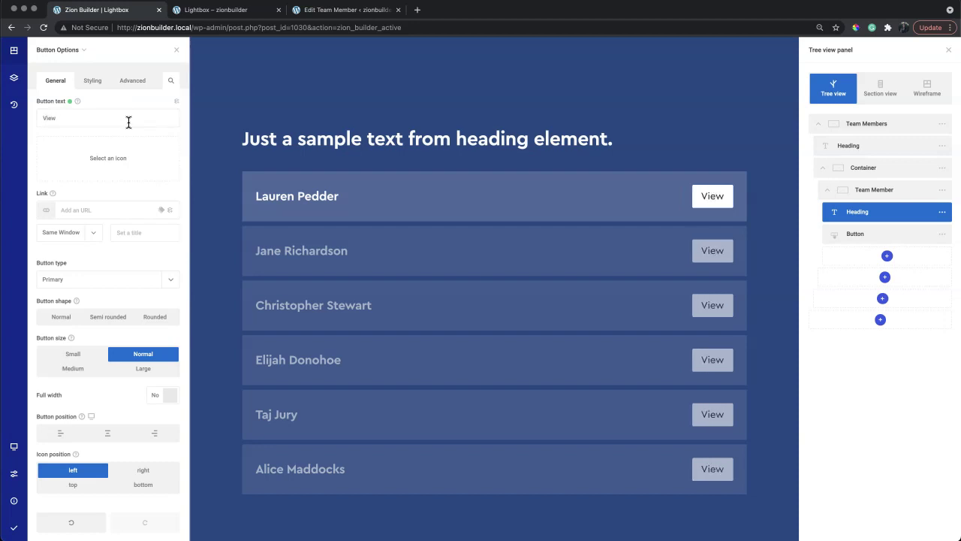
text( Profile)
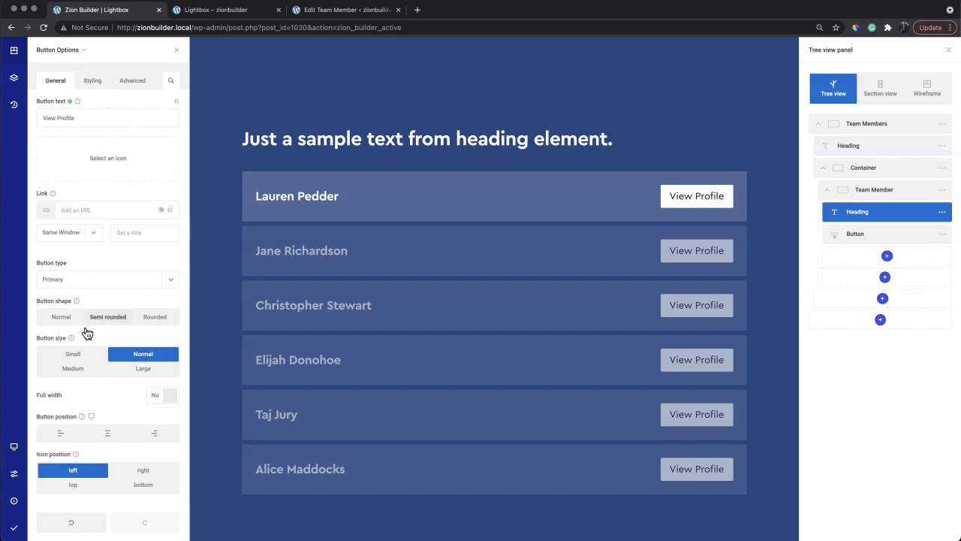
click(82, 368)
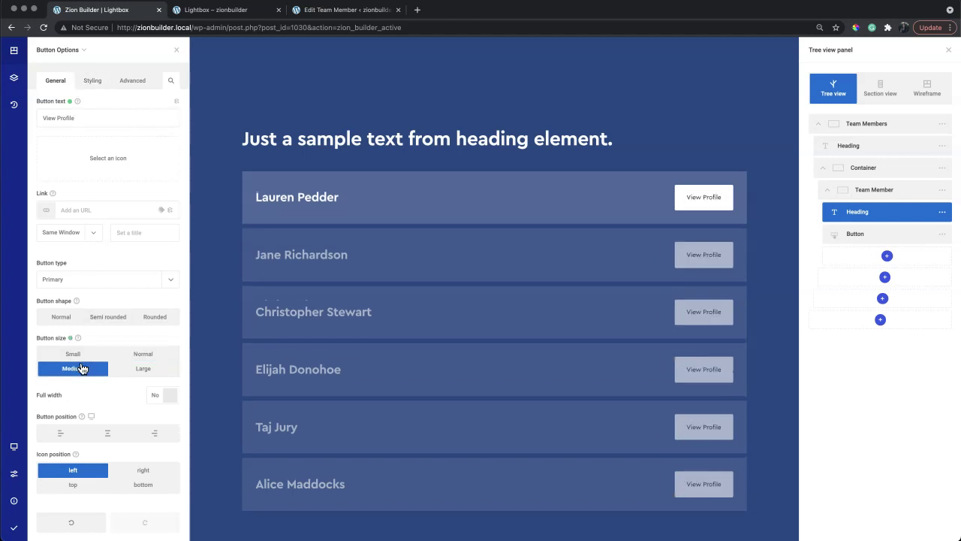
click(124, 354)
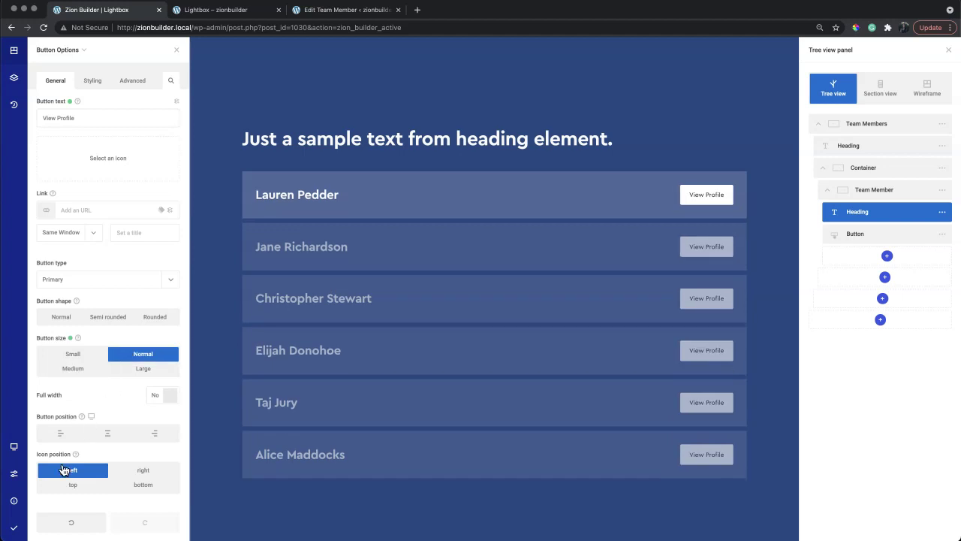
click(19, 533)
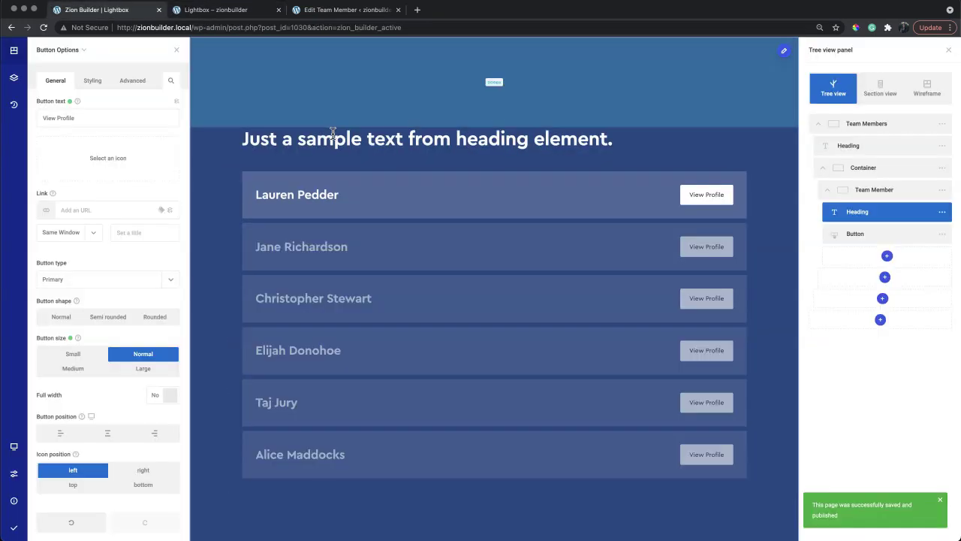
- Retitle the page heading 'Our Team.', Save & Publish, and check it on the live page
triple_click(328, 139)
text(Ou)
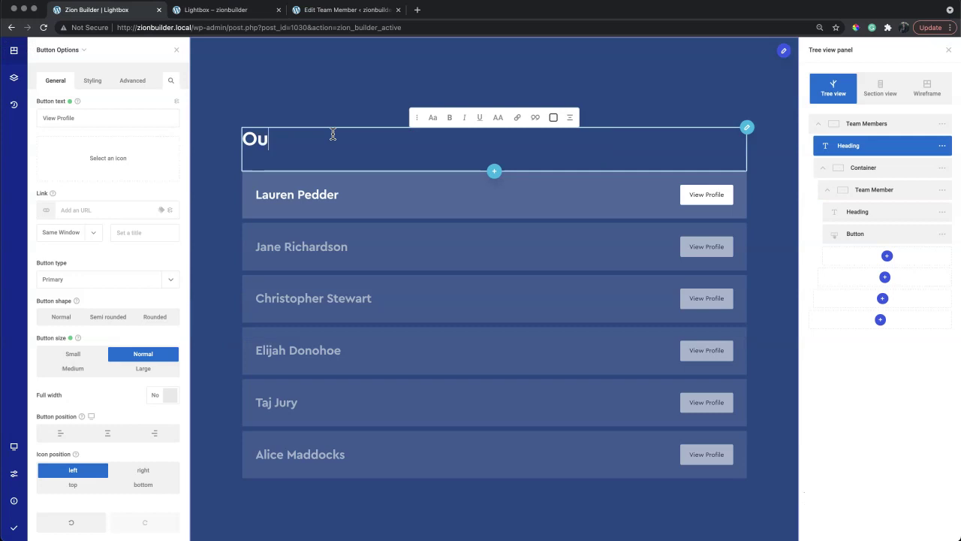
text(r Team.)
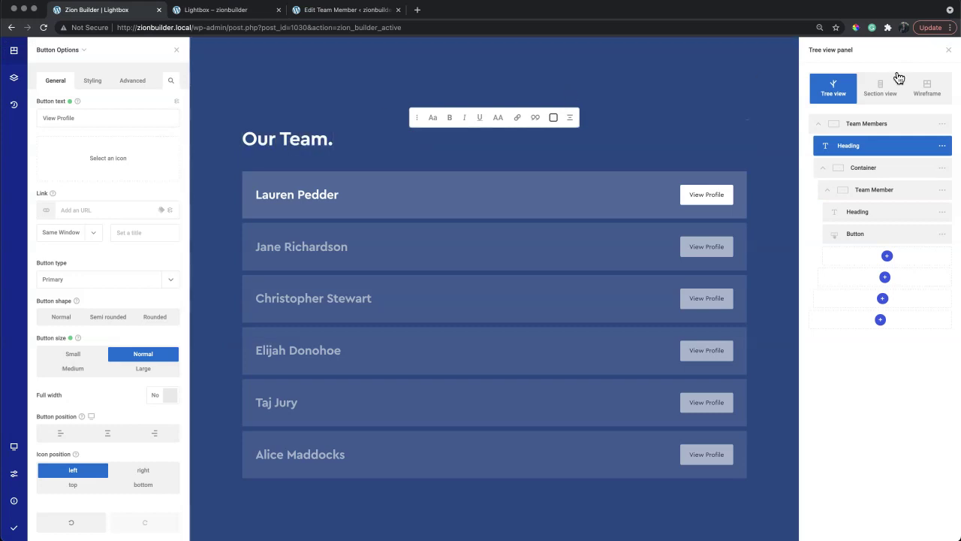
click(21, 530)
click(214, 15)
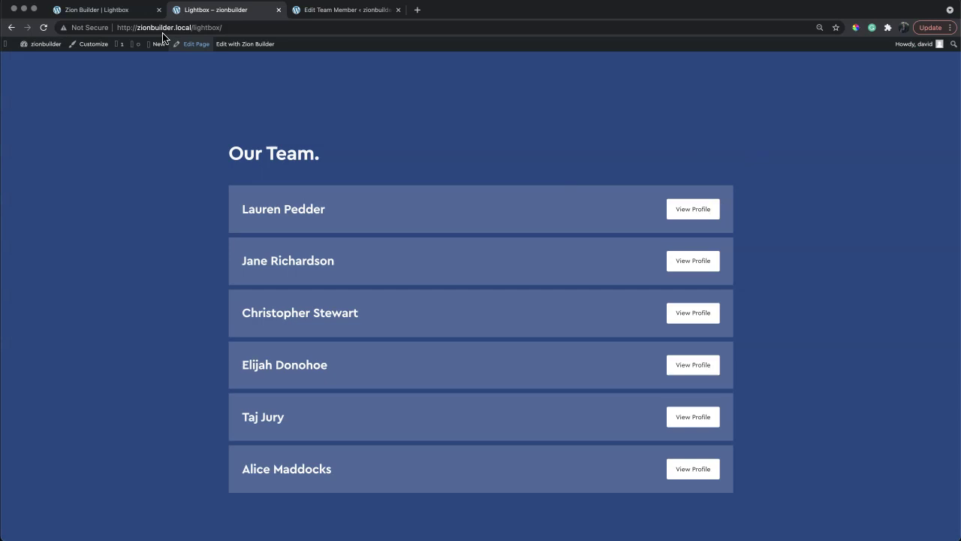
click(134, 14)
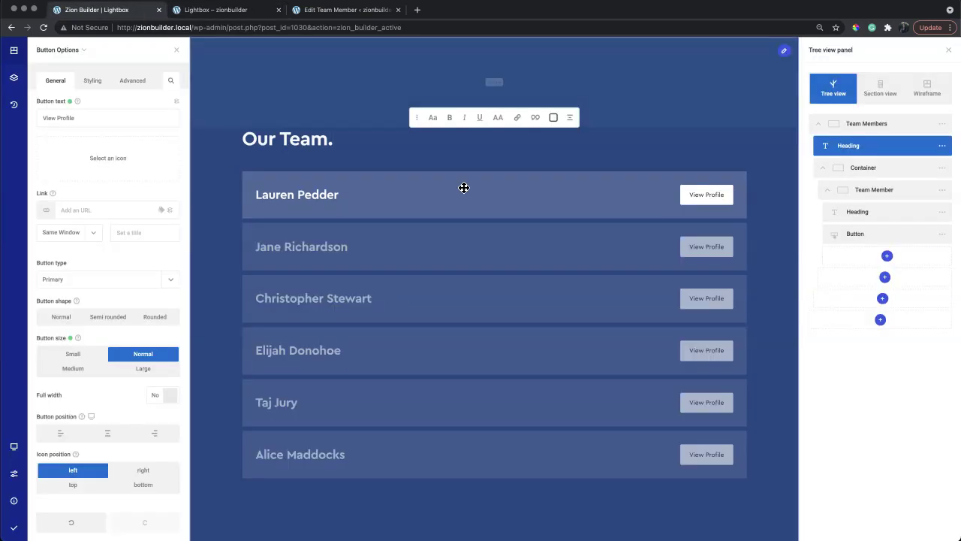
- Add the CSS class 'trigger' to the repeated Button element's wrapper
click(861, 234)
click(942, 233)
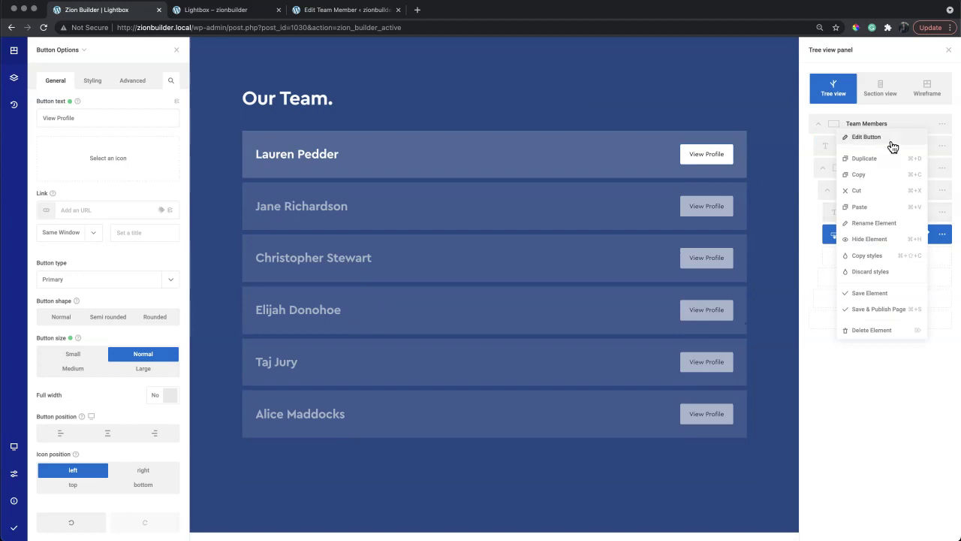
click(890, 143)
click(93, 81)
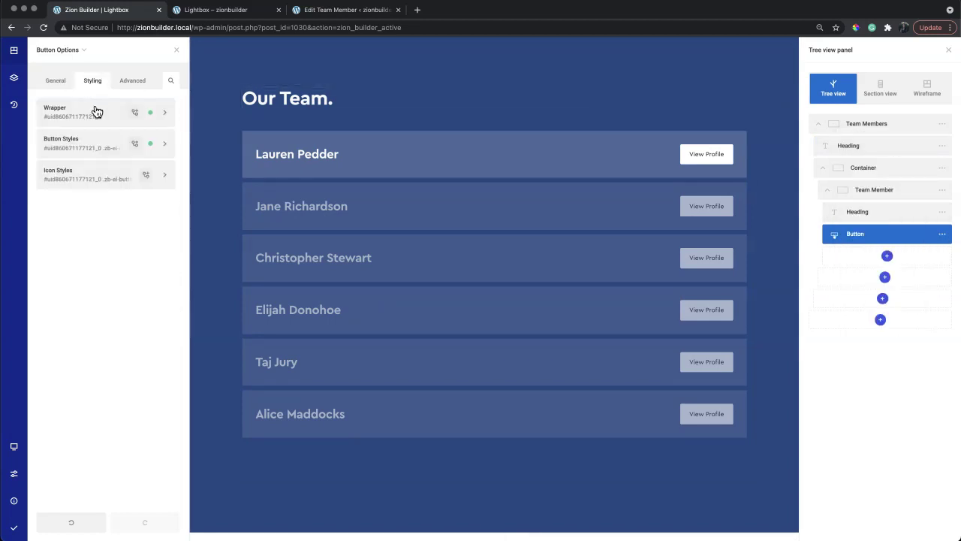
click(93, 109)
click(95, 129)
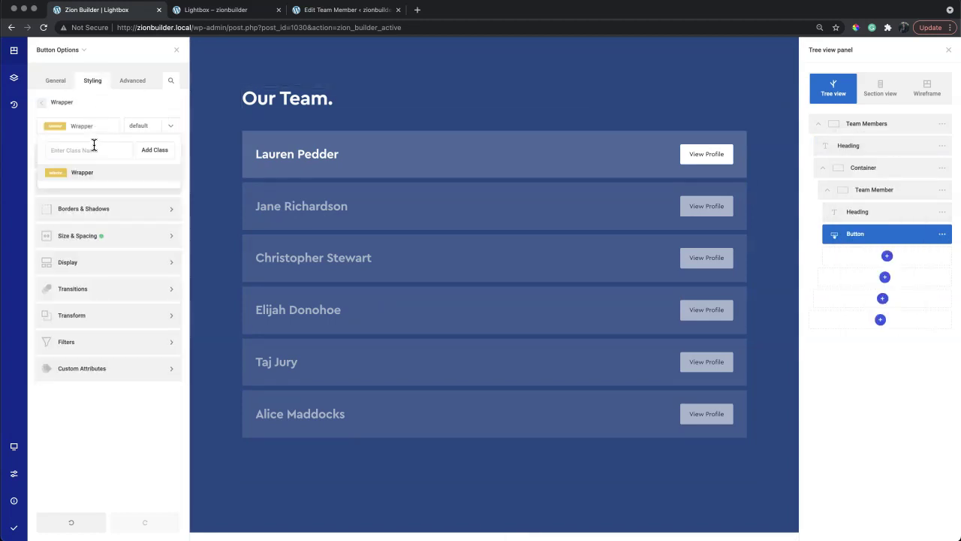
text(trigg)
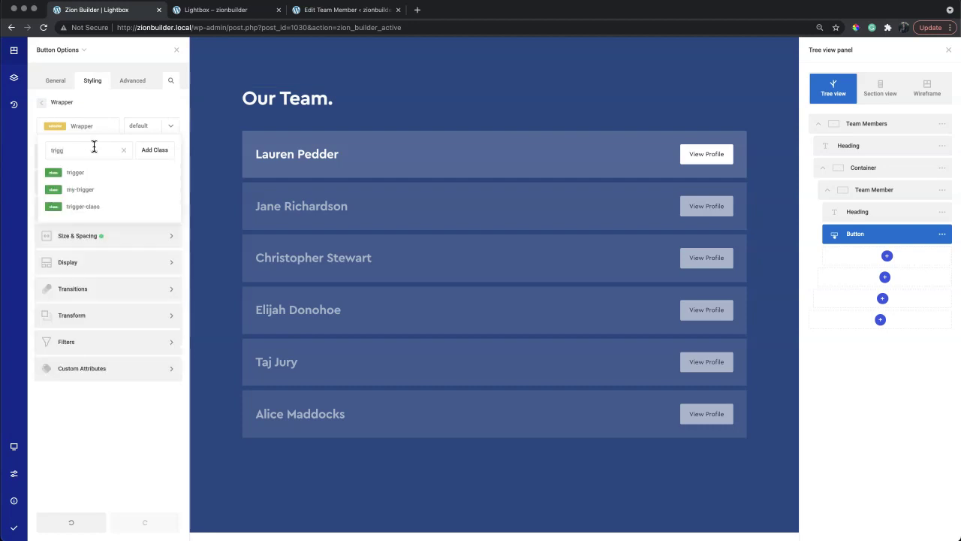
click(84, 172)
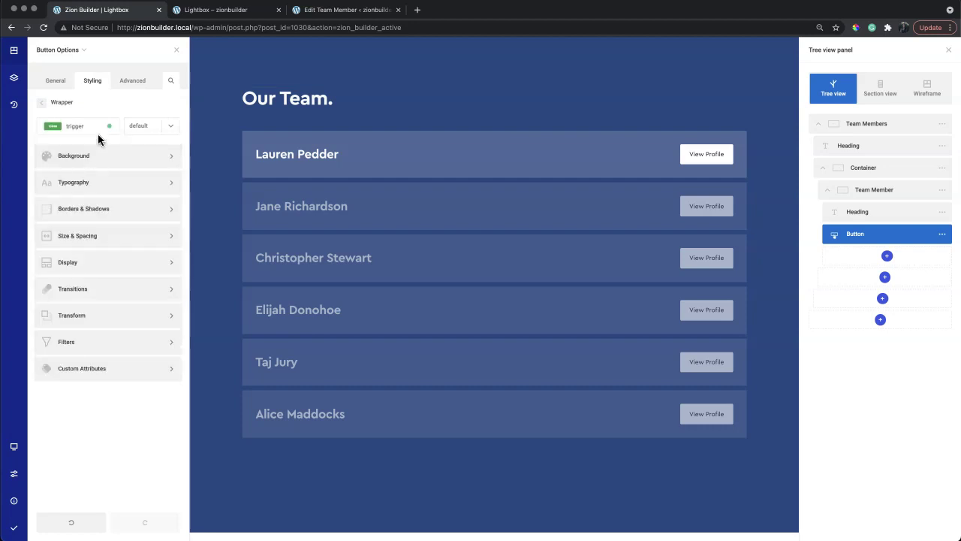
click(56, 82)
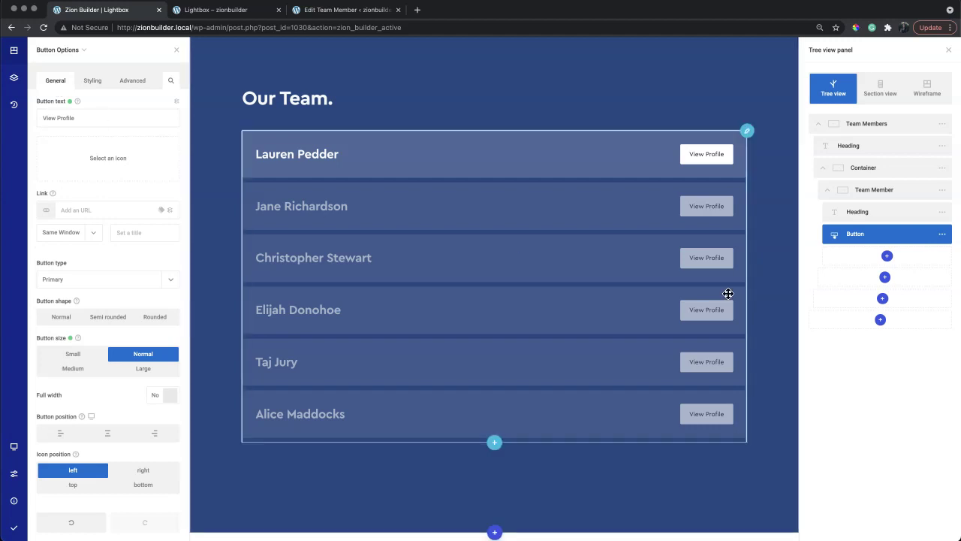
- Insert a Dynamic Lightbox inside Team Member and open its settings
click(887, 256)
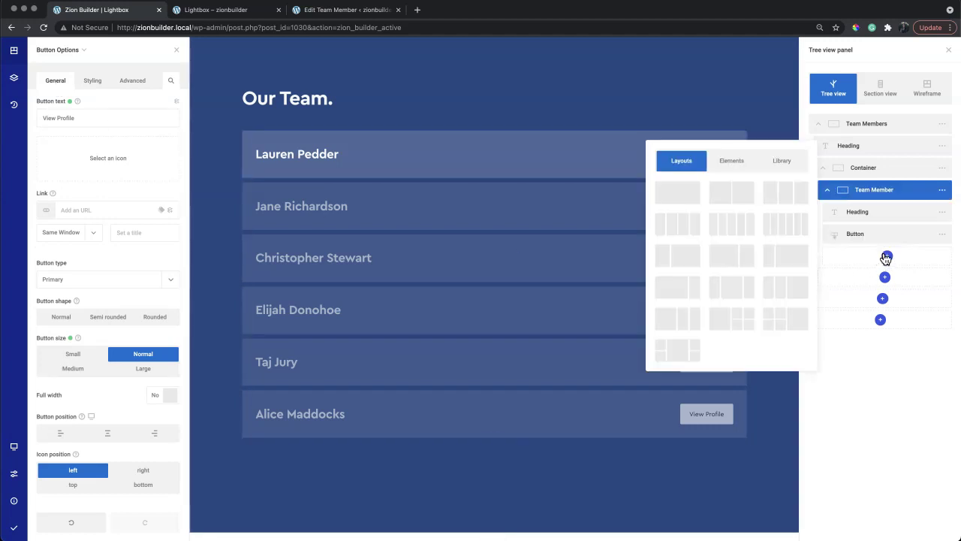
text(light)
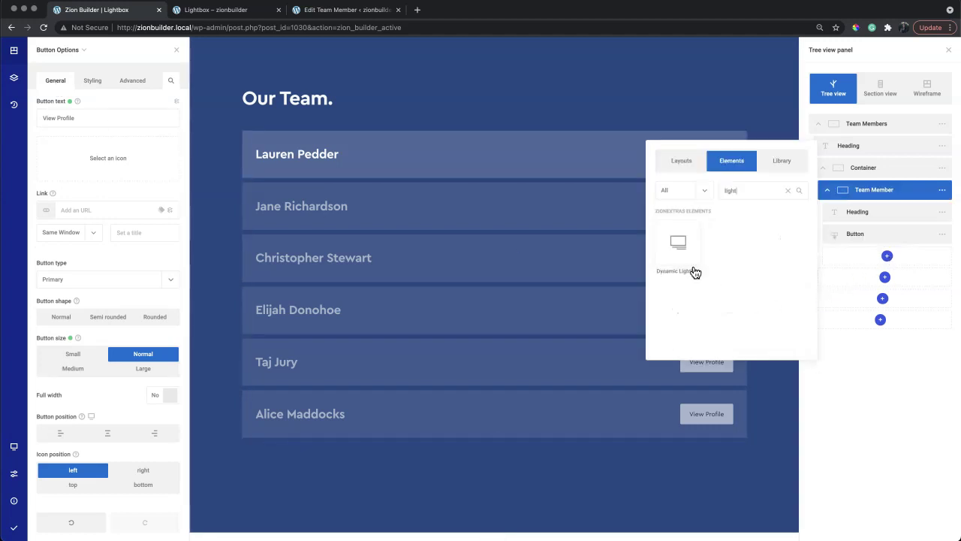
click(672, 251)
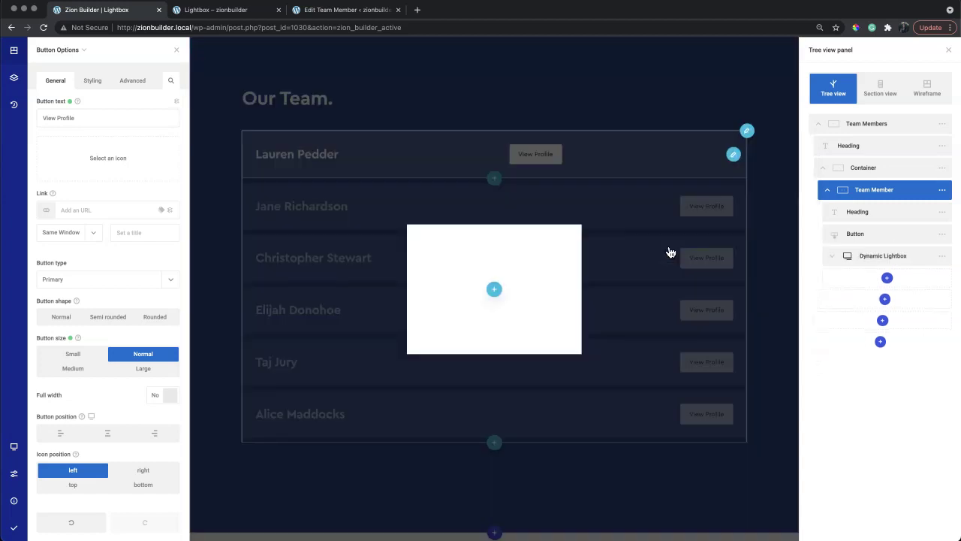
click(863, 257)
click(943, 256)
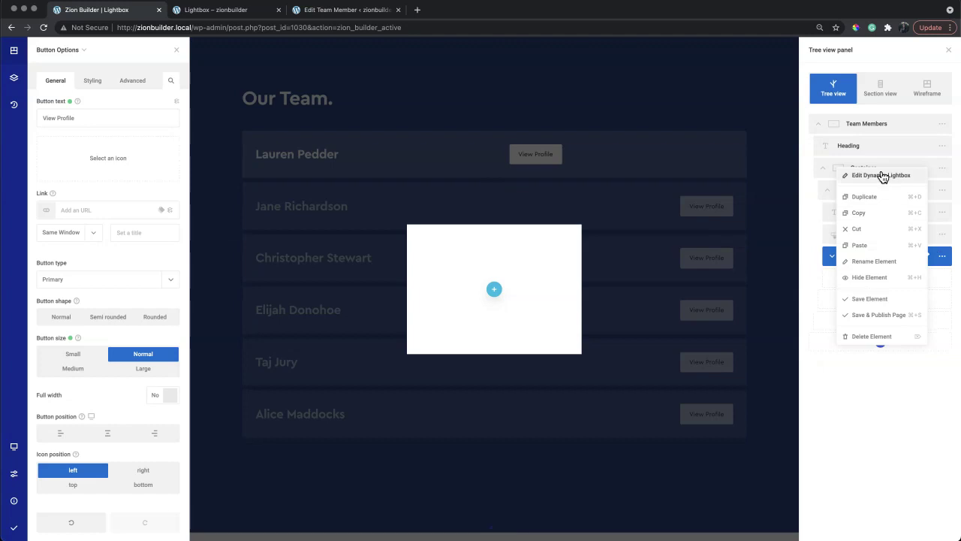
click(881, 175)
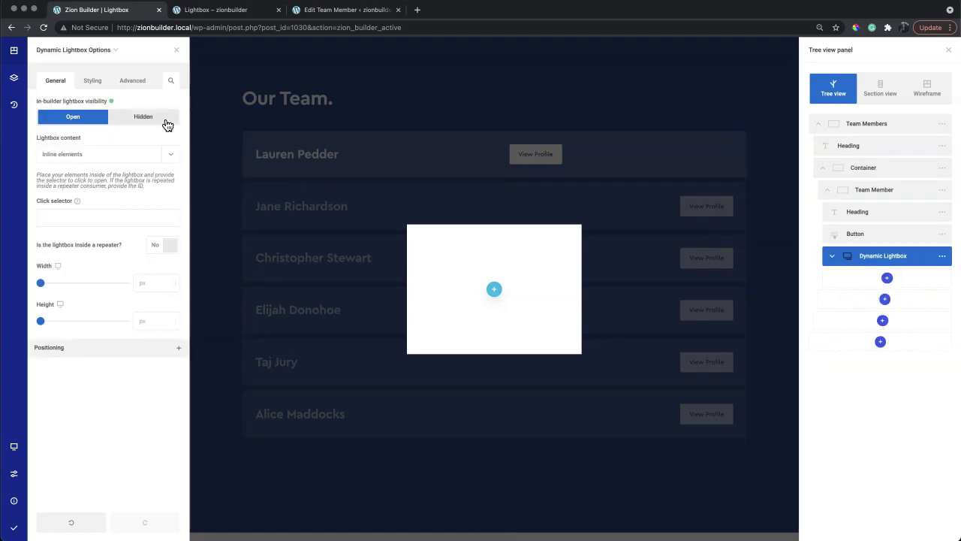
- Keep the lightbox shown in the builder, with click selector .trigger and 390px width
click(154, 121)
click(78, 119)
click(122, 120)
click(91, 121)
click(78, 216)
drag(42, 284, 74, 283)
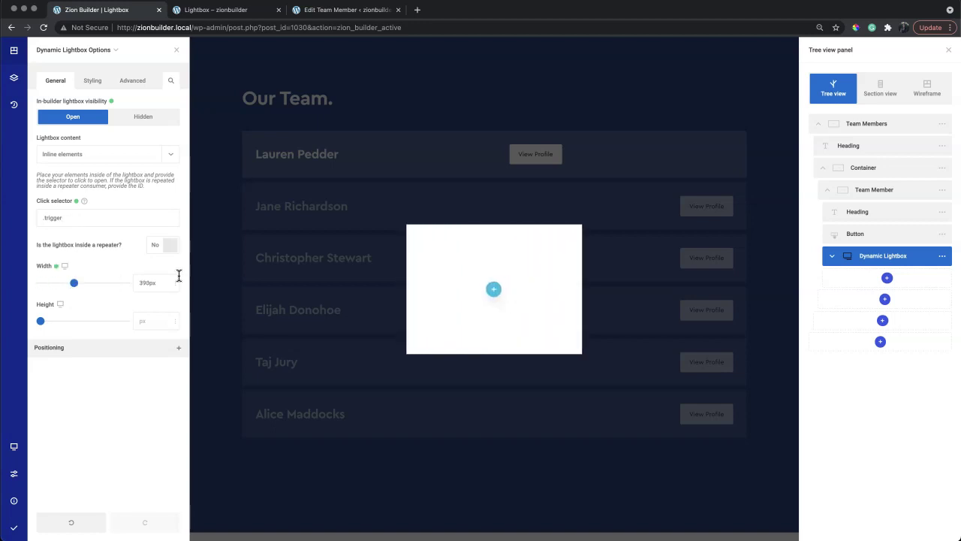
click(493, 291)
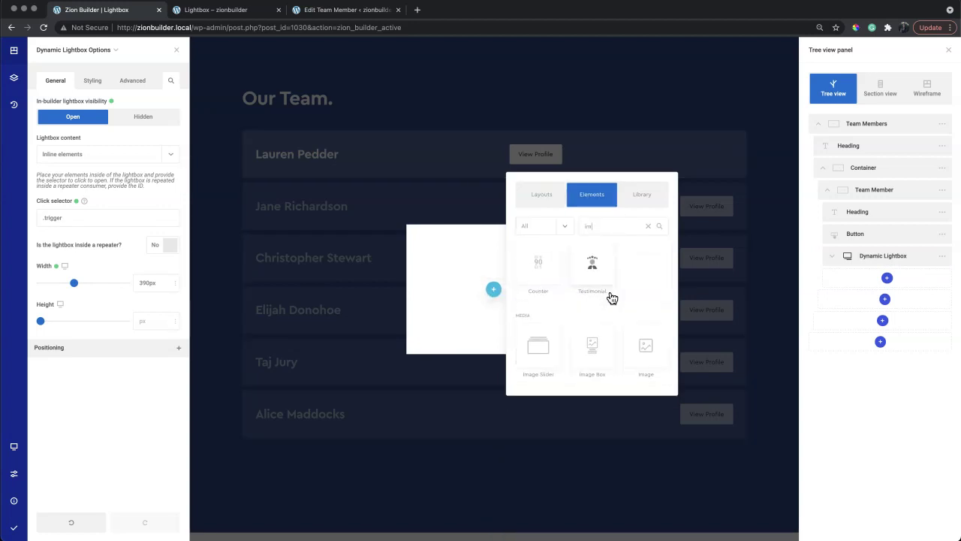
- Add an Image to the lightbox bound to the dynamic Featured image
click(649, 351)
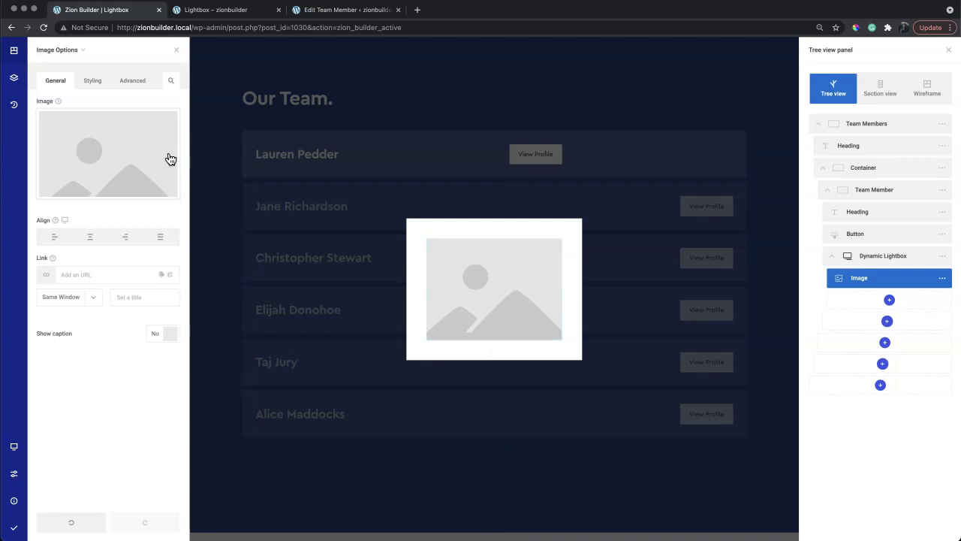
click(165, 187)
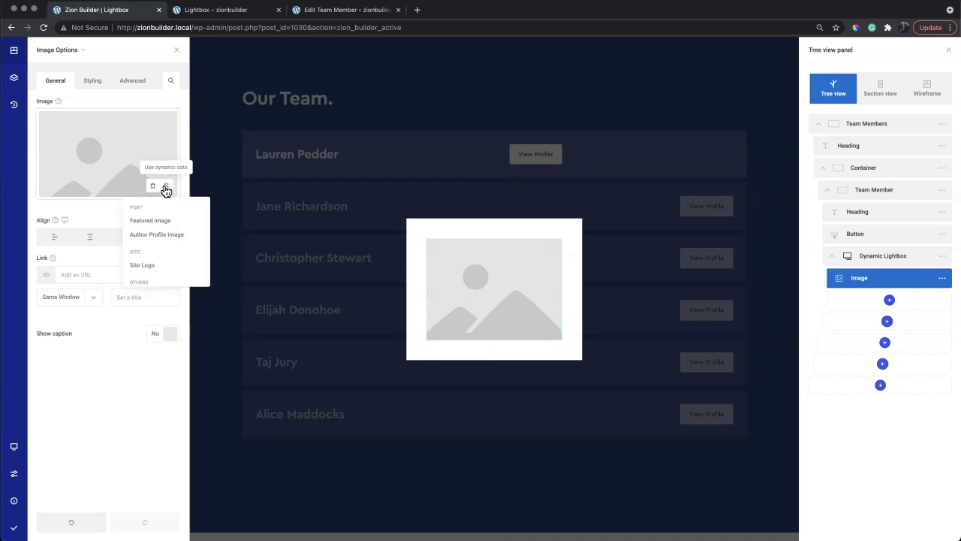
click(160, 220)
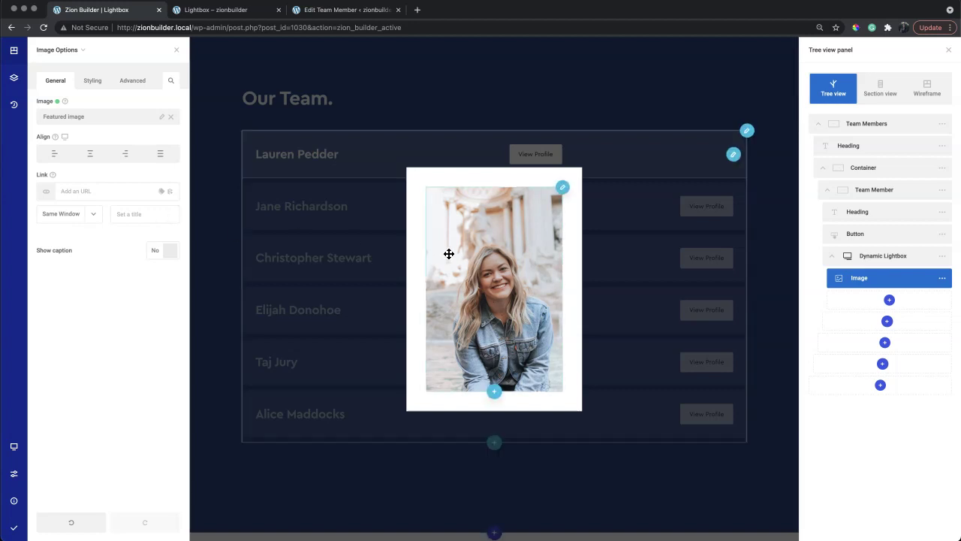
- Add a Heading beneath the member's photo in the lightbox
click(495, 393)
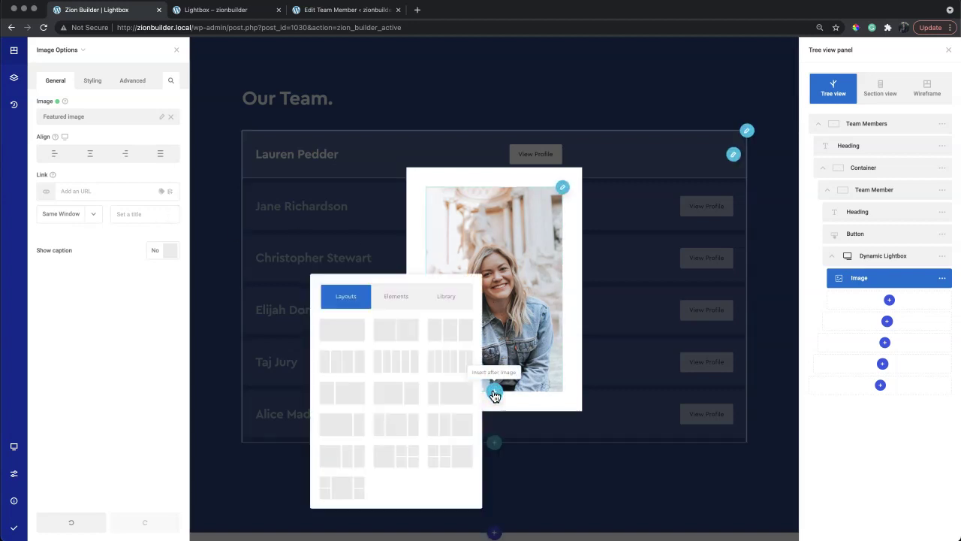
text(he)
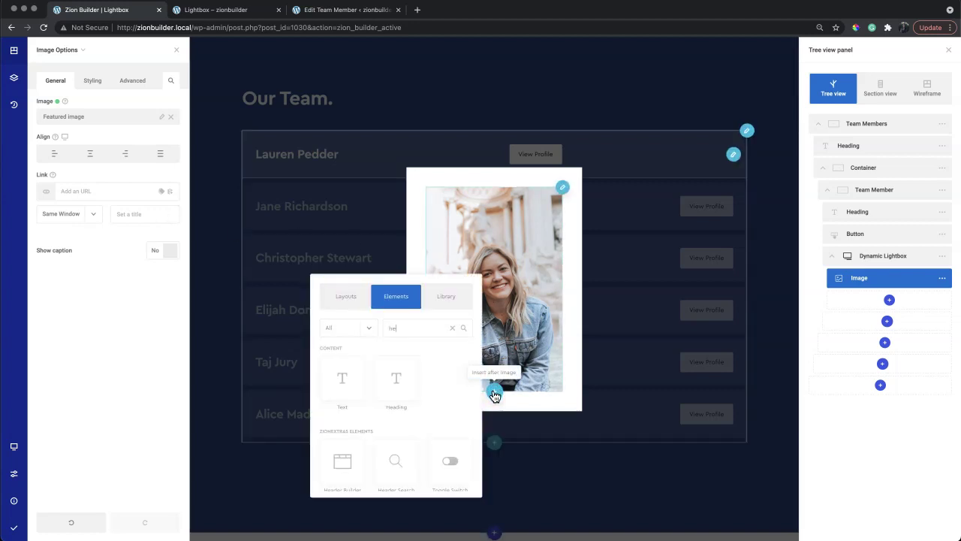
click(408, 387)
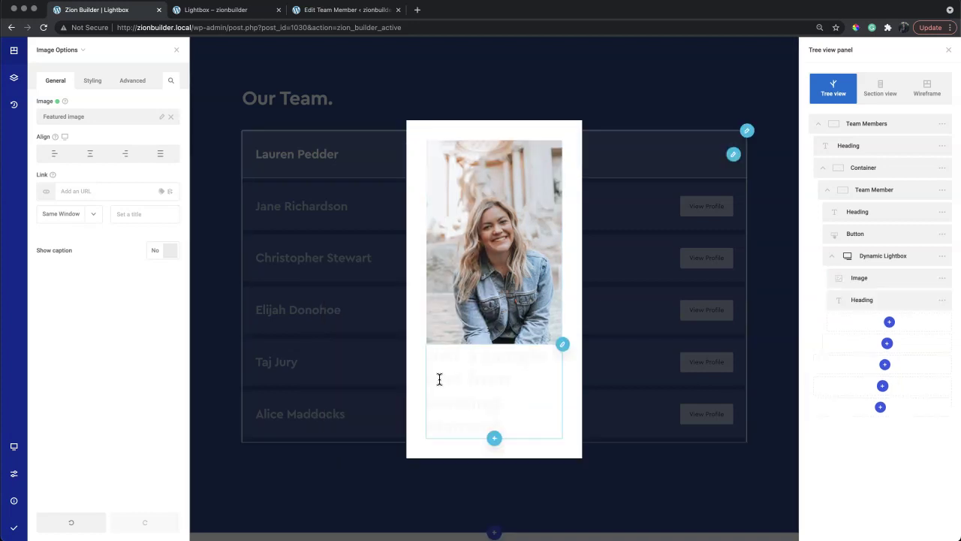
click(413, 384)
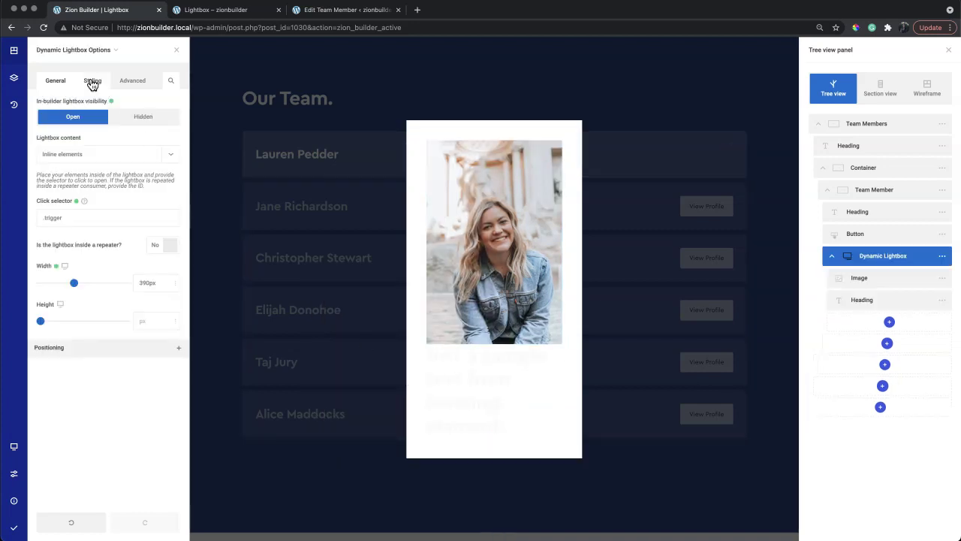
- Set the lightbox wrapper's typography font colour to #111 and open the lightbox heading's settings
click(92, 82)
click(94, 114)
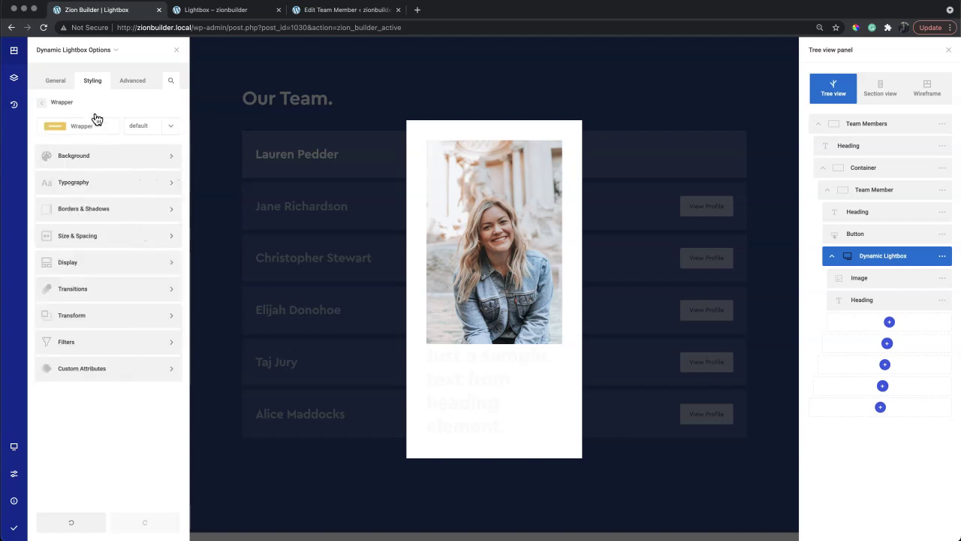
click(96, 180)
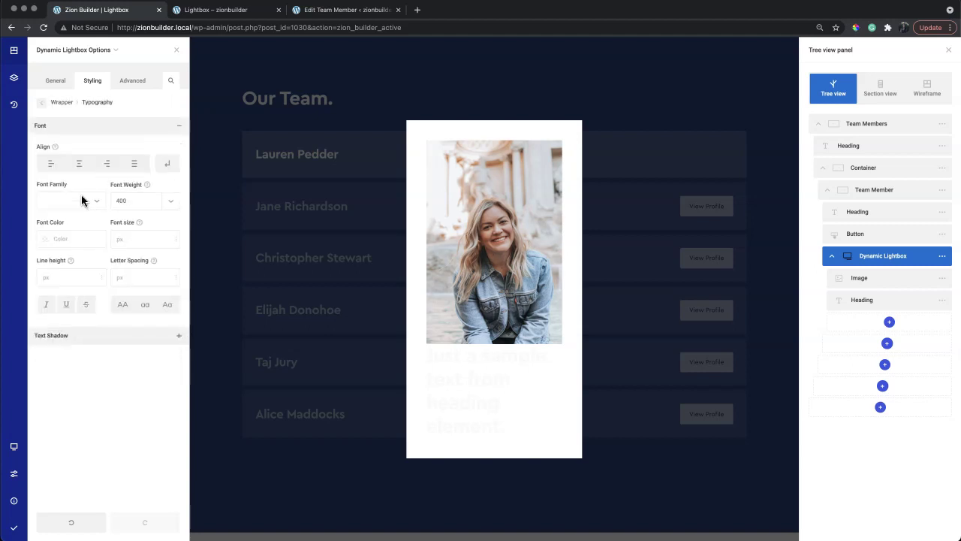
click(68, 238)
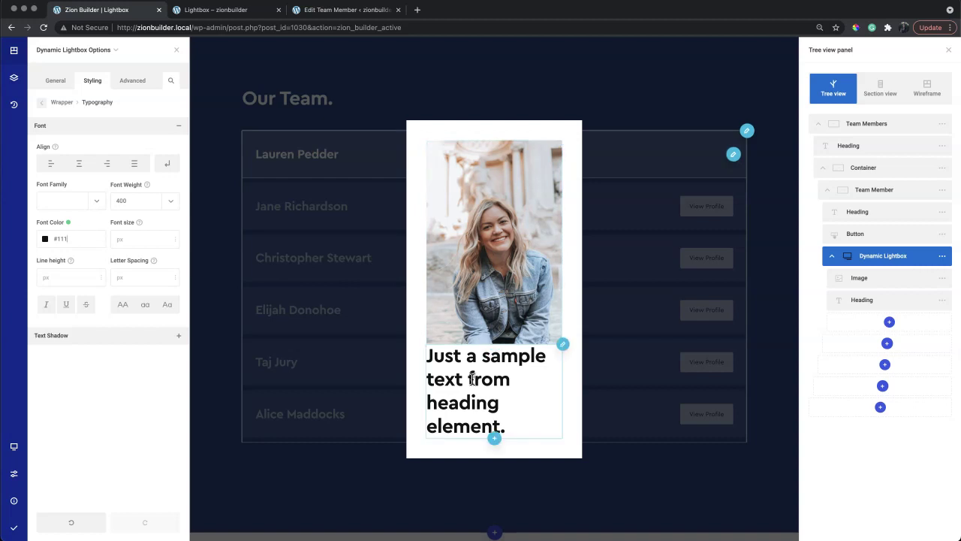
click(941, 301)
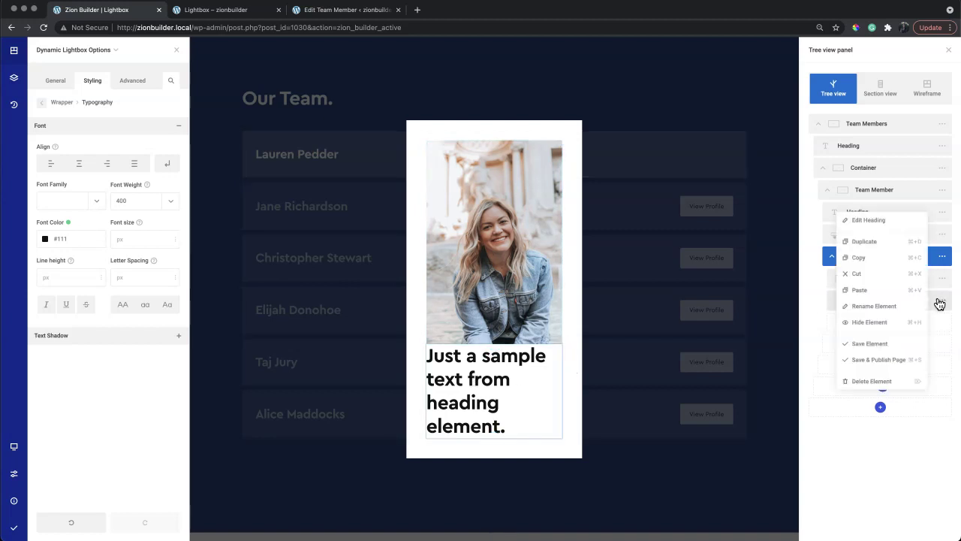
click(879, 222)
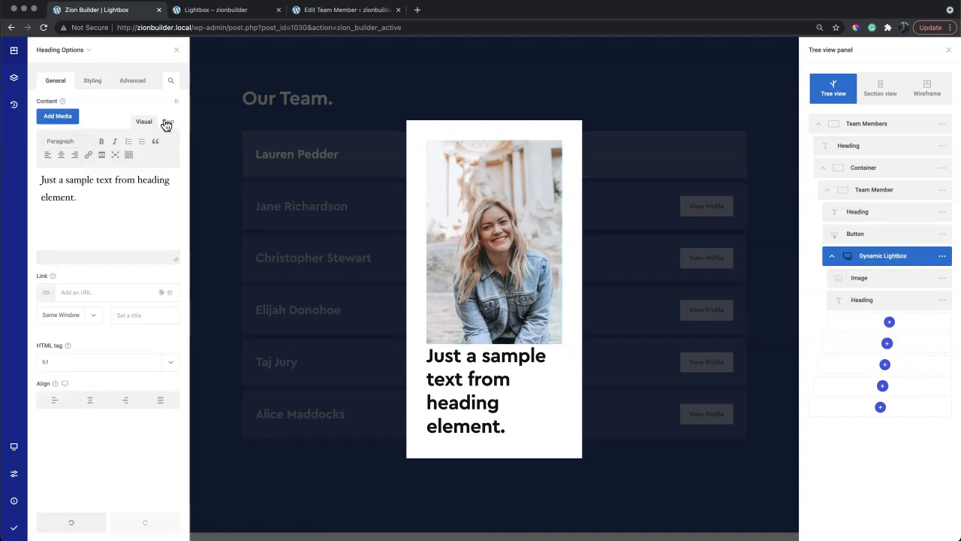
- Set the lightbox heading's content to the dynamic ACF field Occupation
click(176, 101)
scroll(165, 136, down, 2)
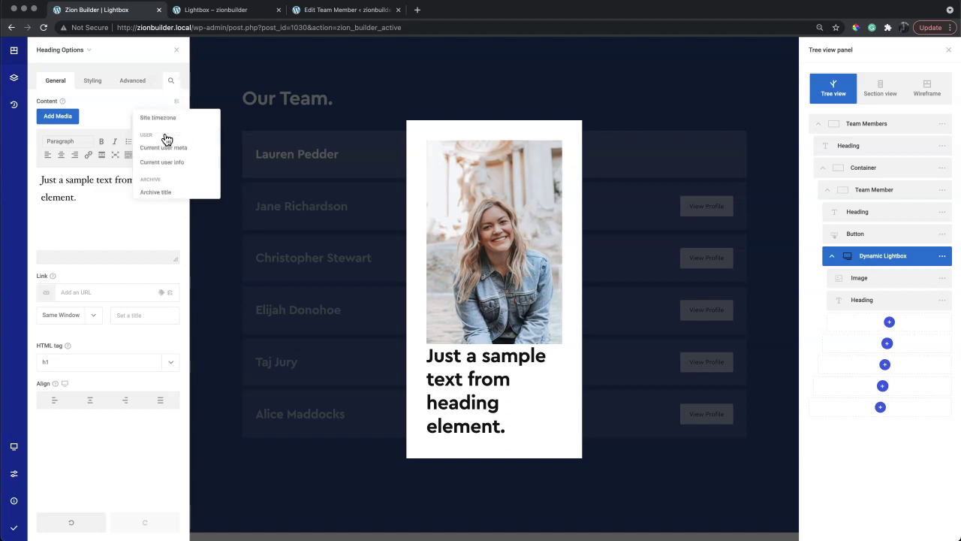
scroll(166, 140, down, 3)
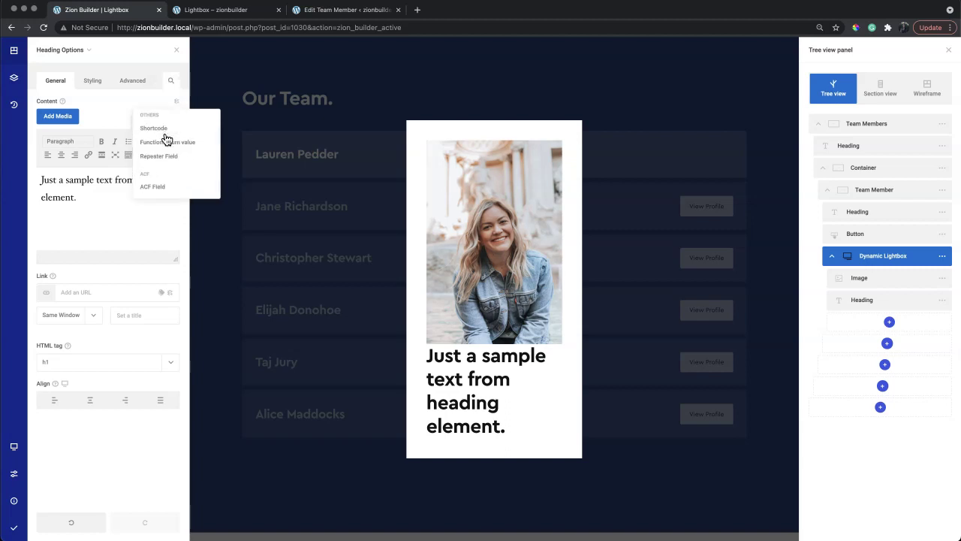
click(165, 186)
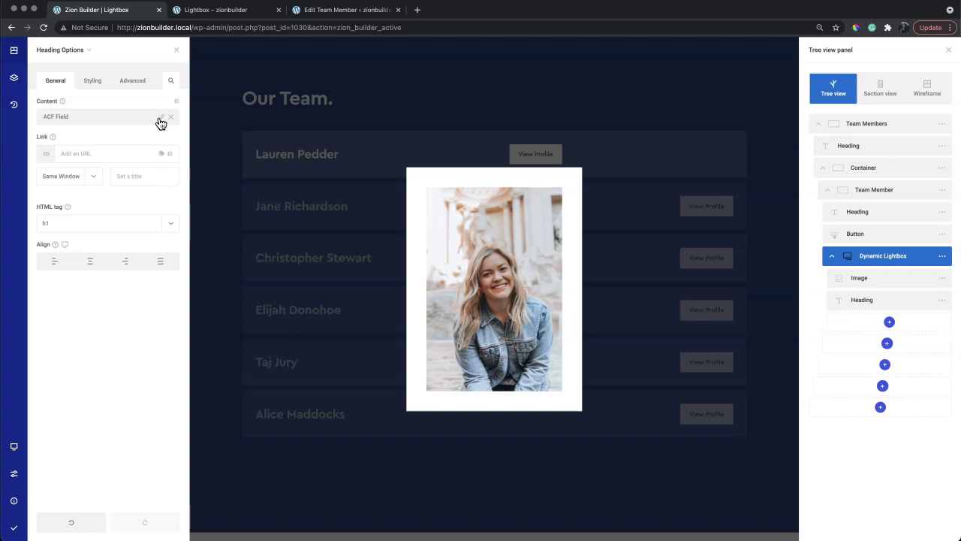
click(160, 118)
click(165, 179)
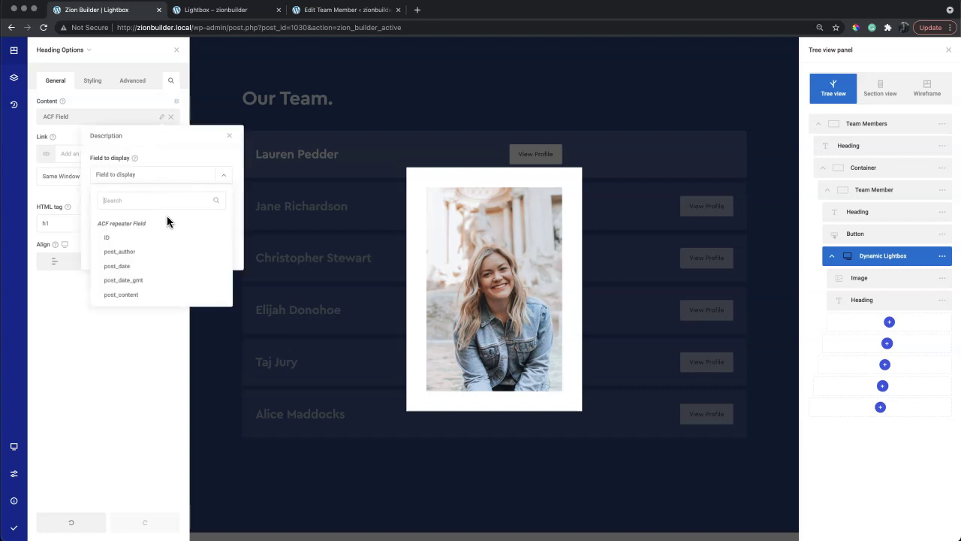
scroll(167, 223, down, 5)
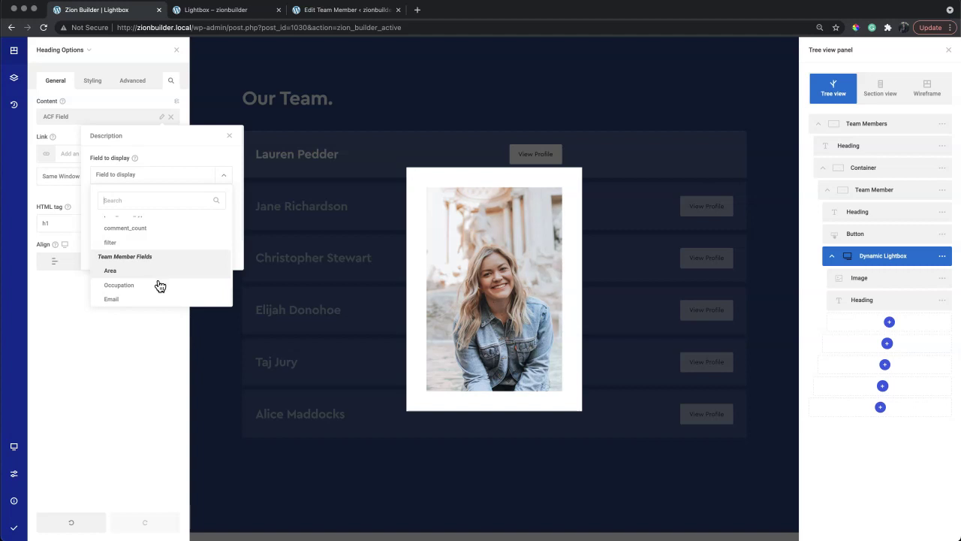
click(159, 286)
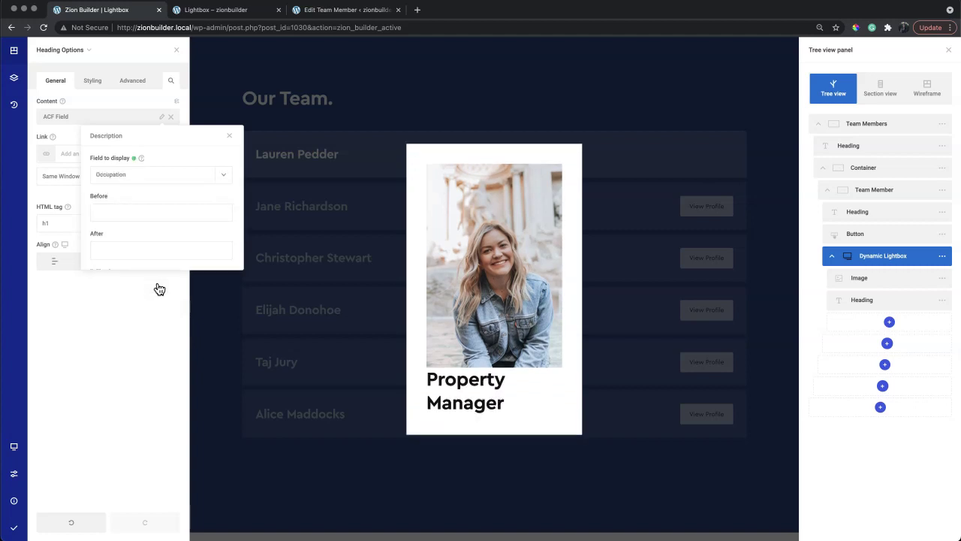
- Add top margin above the occupation heading and insert a second Heading element below it
click(513, 354)
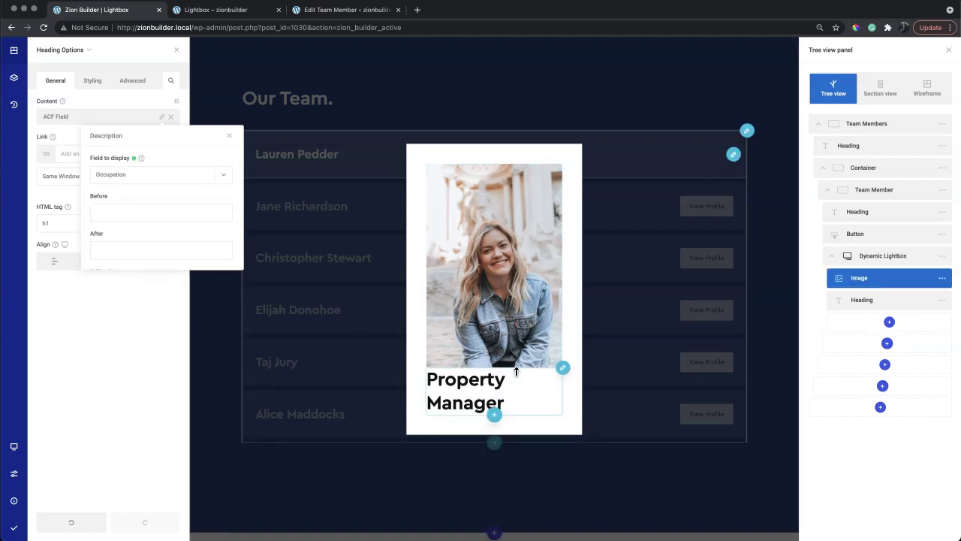
drag(516, 371, 516, 383)
click(496, 422)
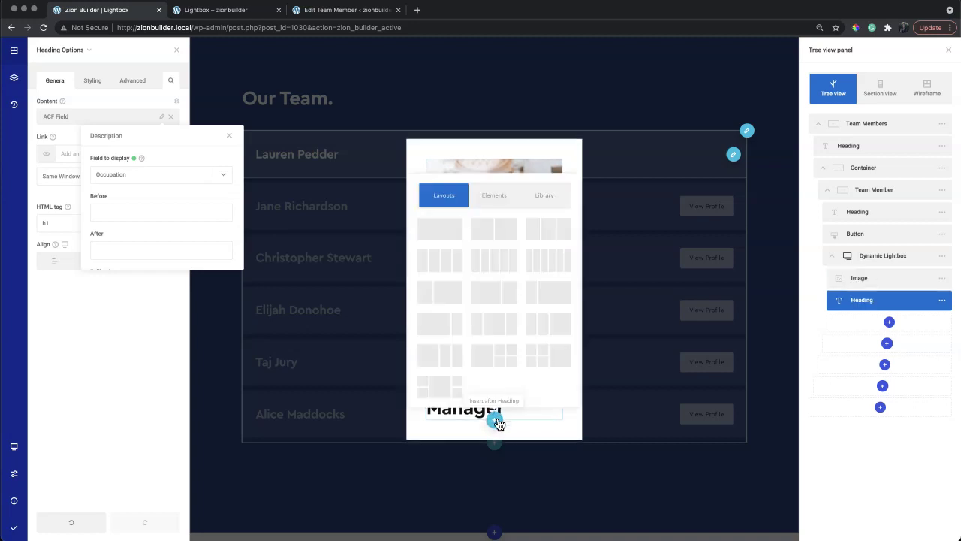
click(507, 294)
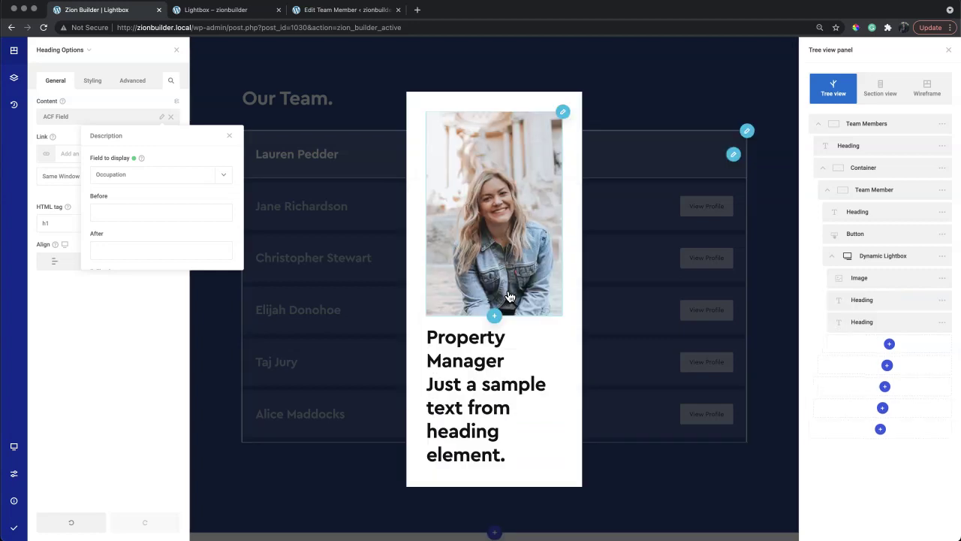
click(562, 373)
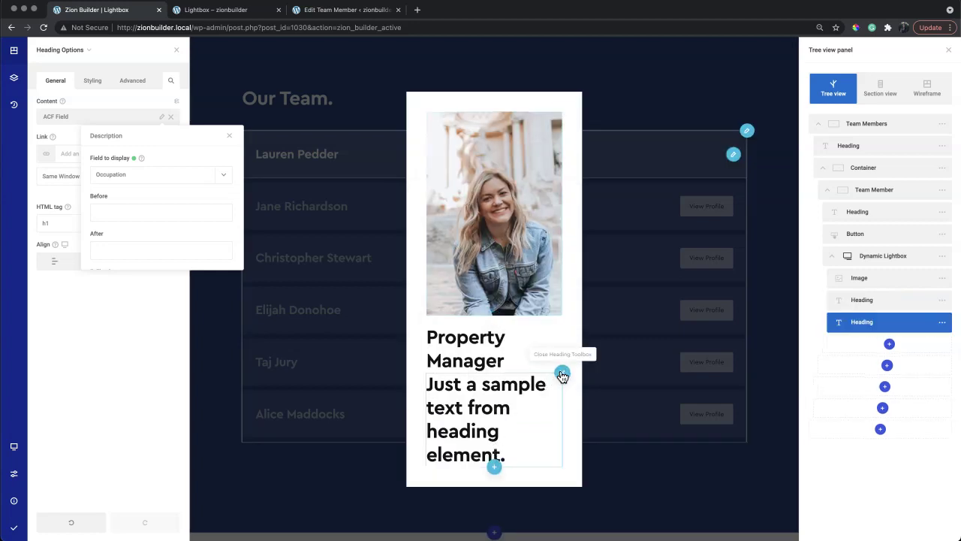
- Set the new heading's content to the dynamic Post title
click(489, 374)
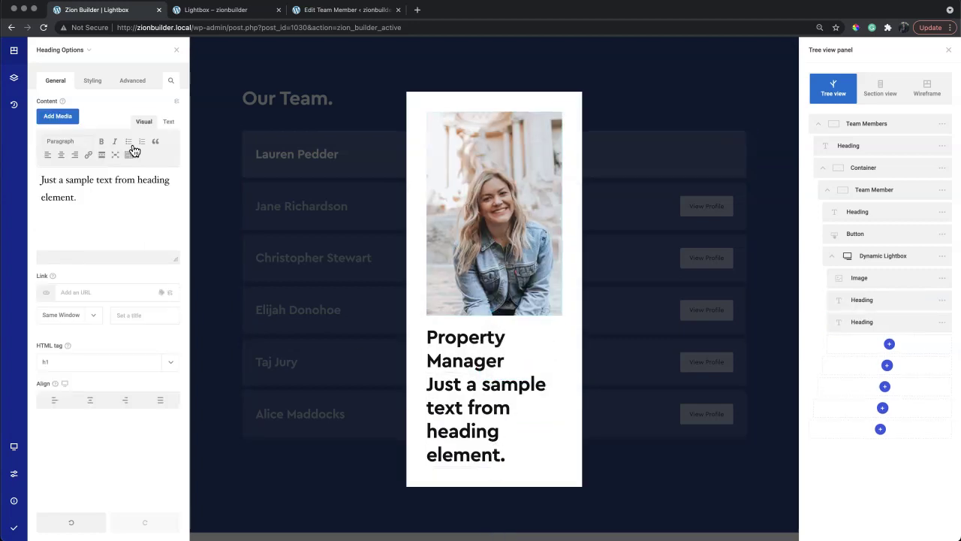
click(174, 103)
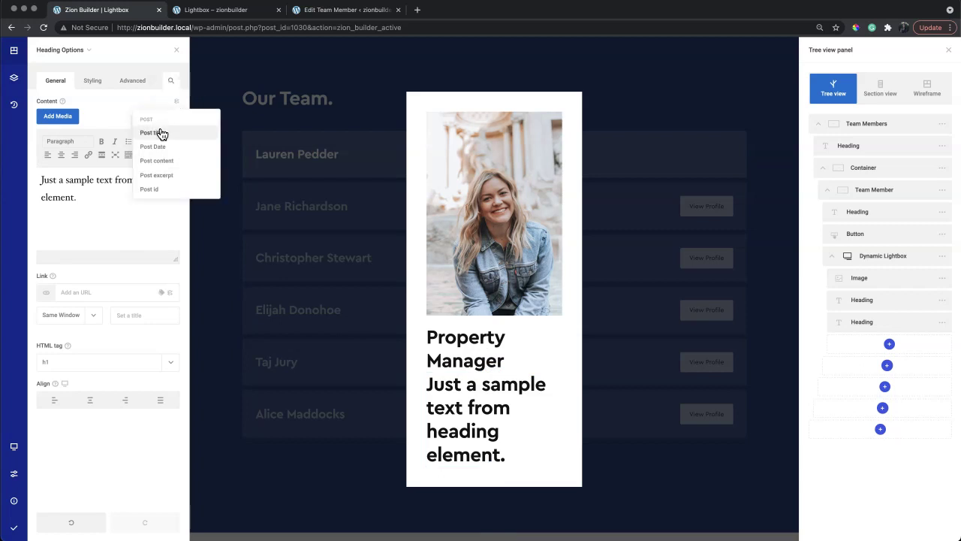
click(160, 133)
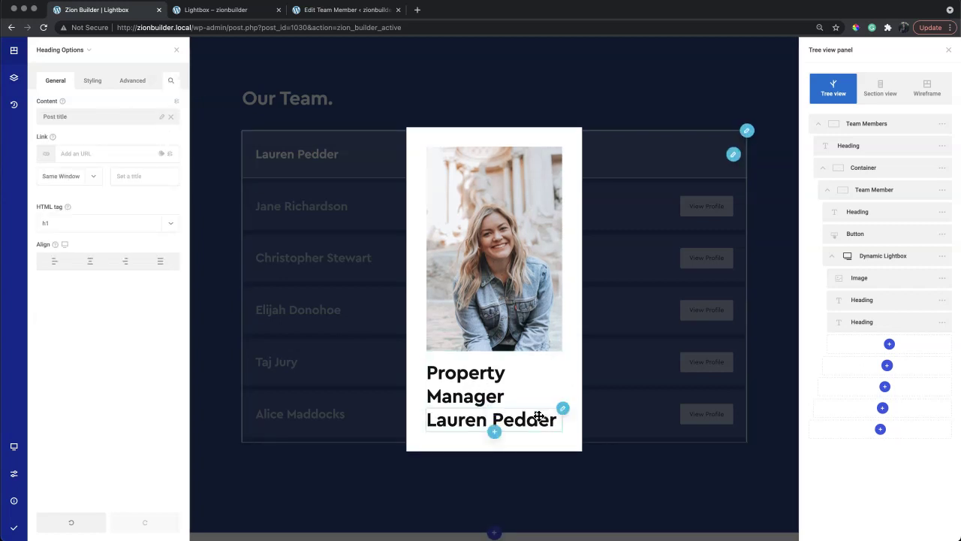
- Move the name heading above the occupation heading and open the occupation heading's settings
drag(864, 322, 885, 302)
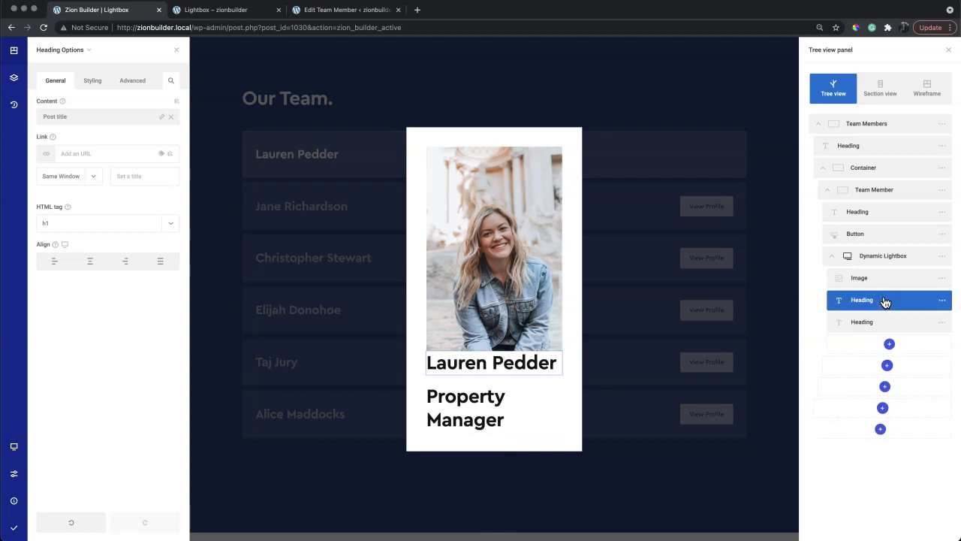
click(942, 321)
click(885, 235)
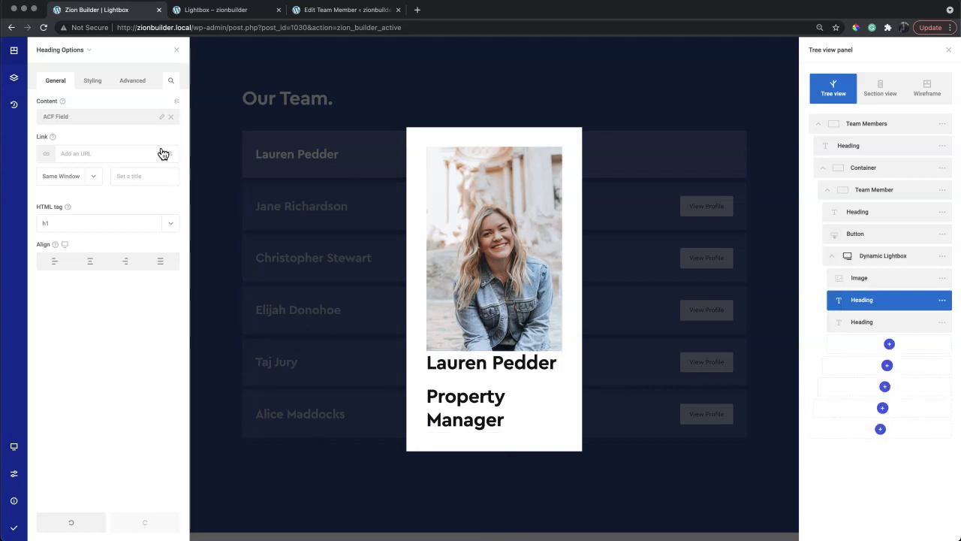
- Give the occupation heading a wrapper typography font size of 18px
click(82, 87)
click(86, 108)
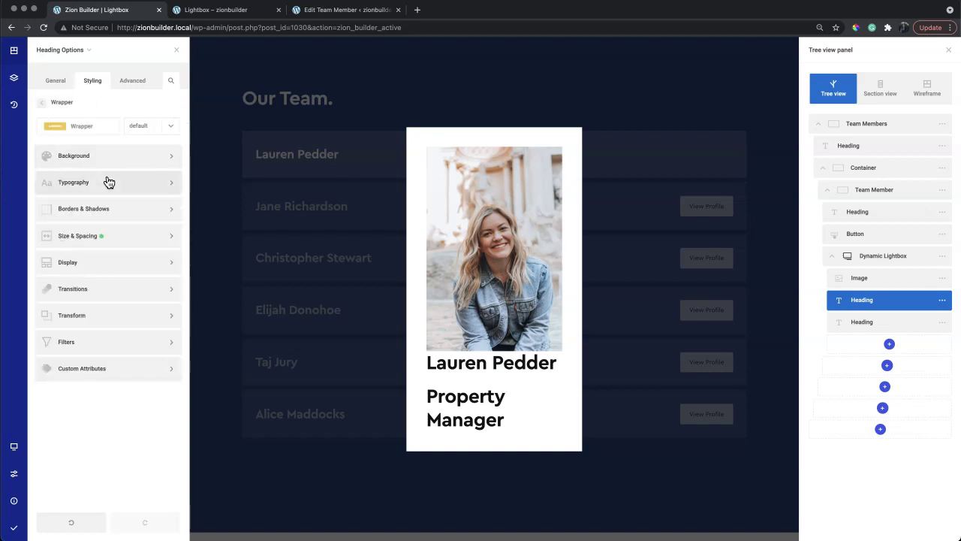
click(108, 182)
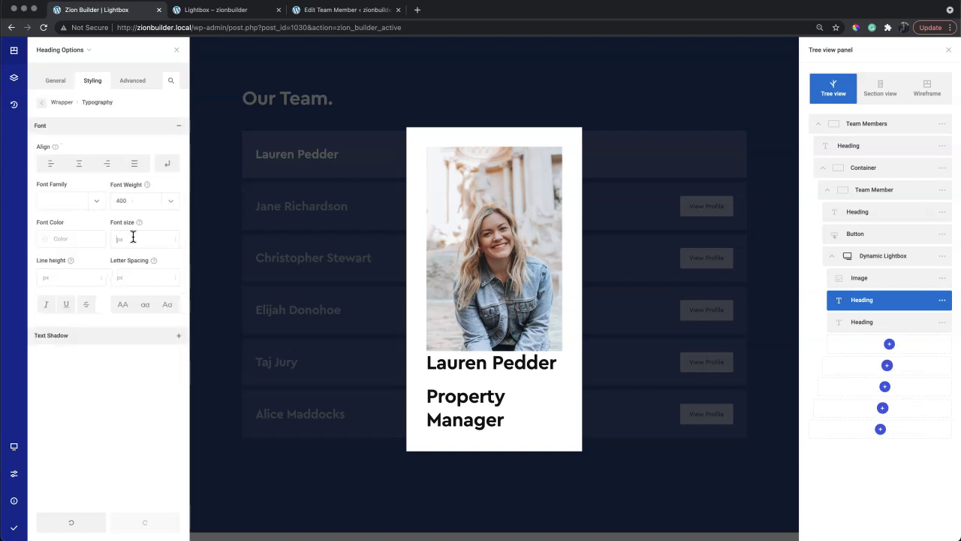
text(18)
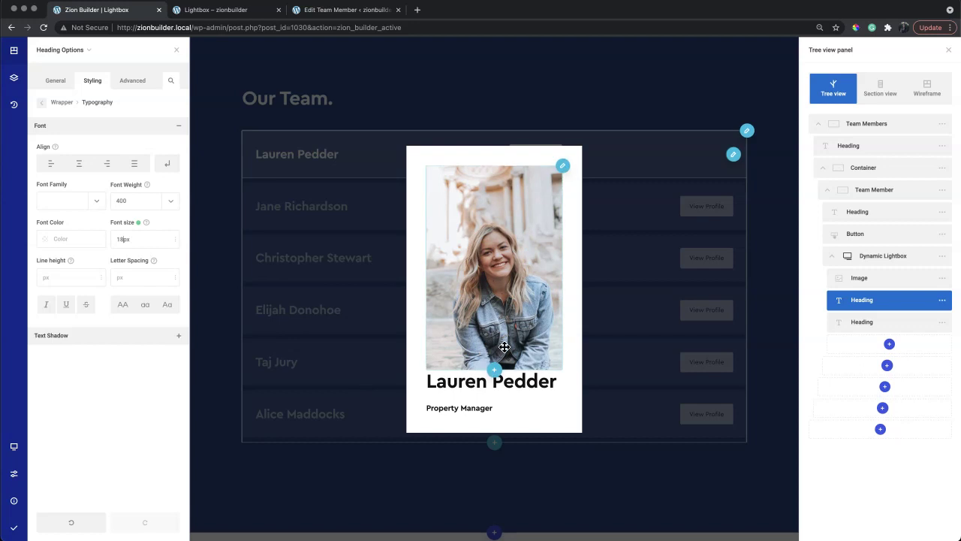
click(543, 346)
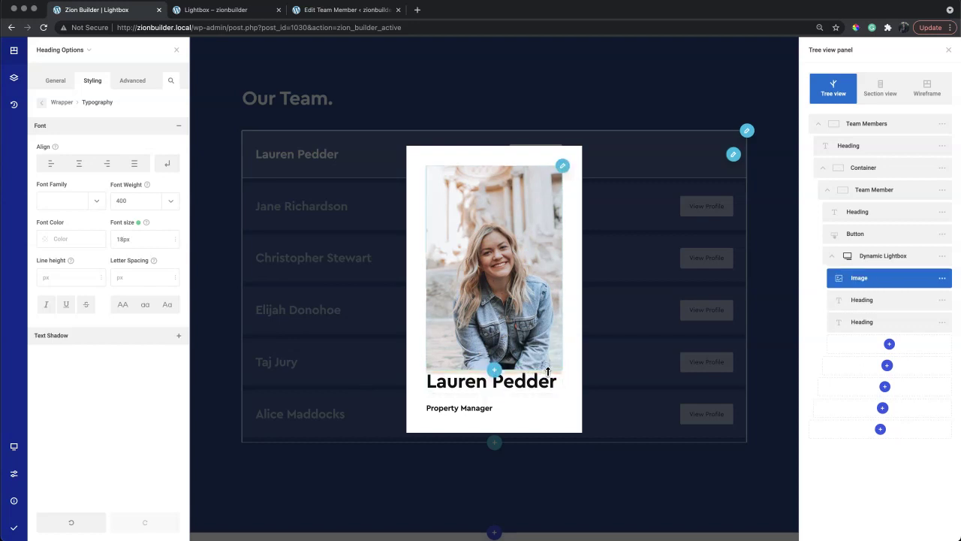
click(551, 409)
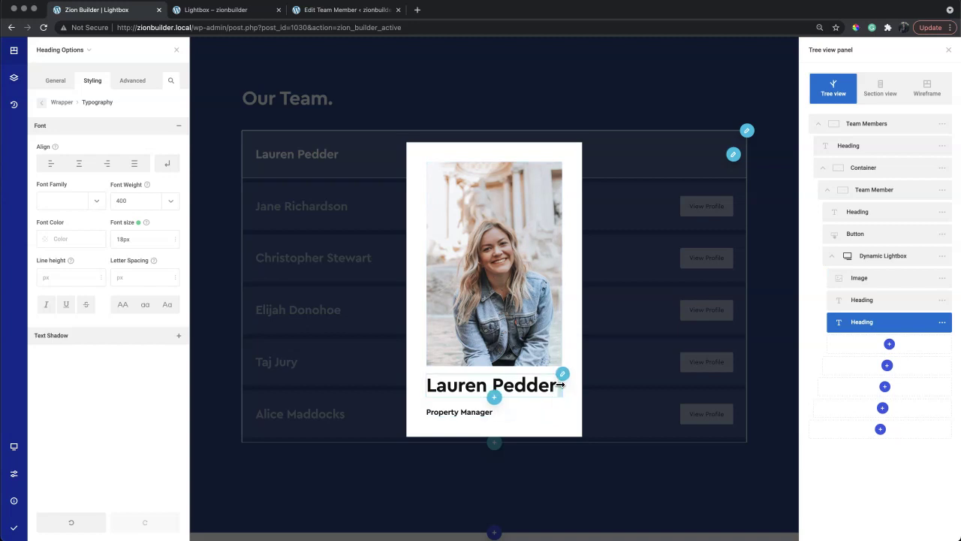
- Set the Dynamic Lightbox's 'Is the lightbox inside a repeater?' option to Yes
click(880, 257)
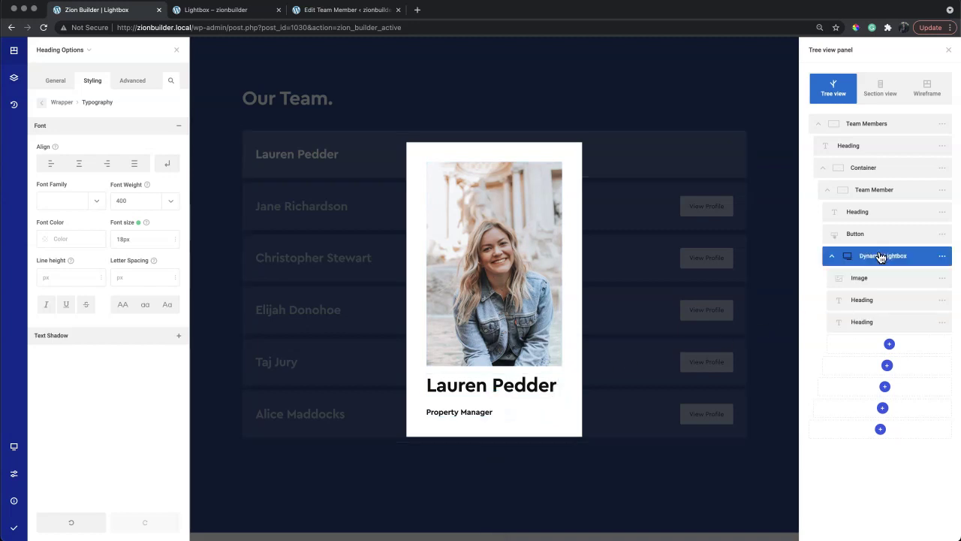
click(942, 256)
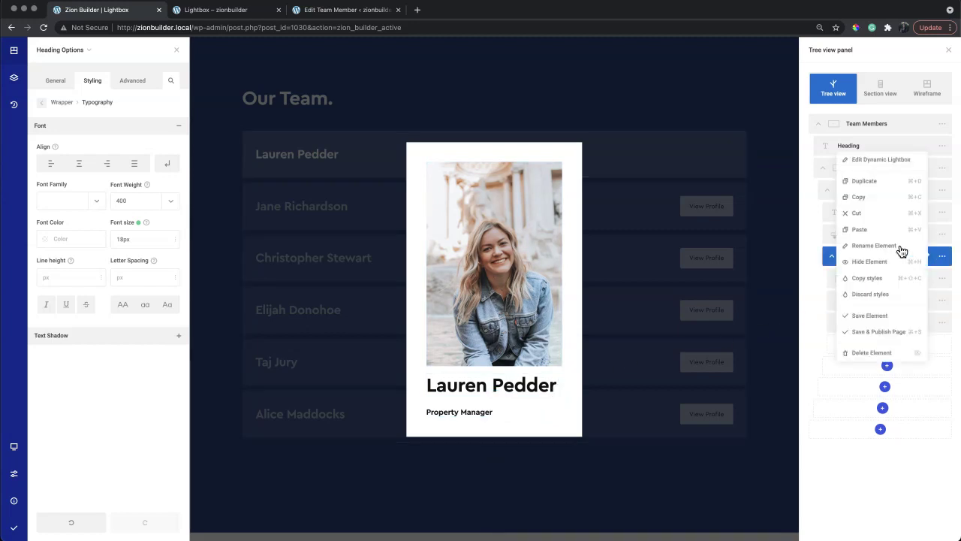
click(879, 162)
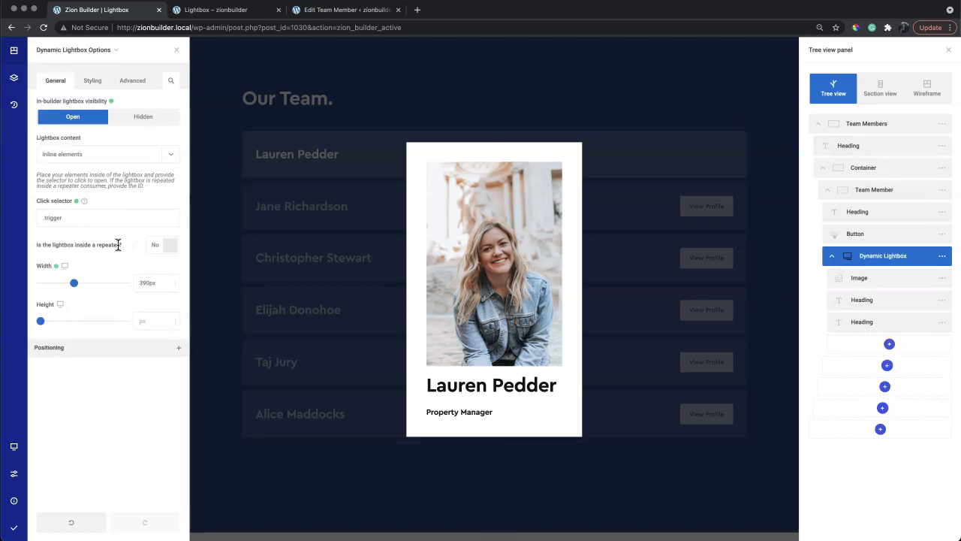
click(154, 246)
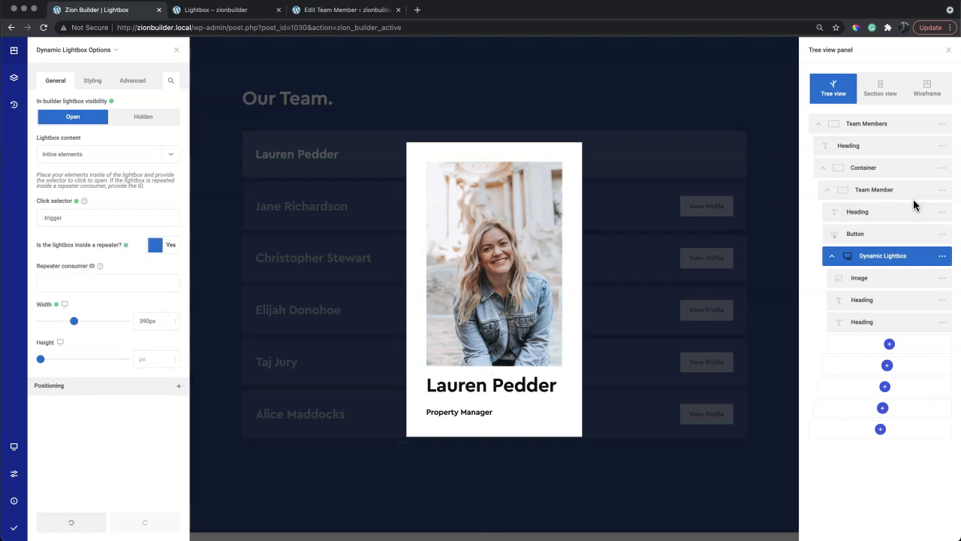
click(941, 196)
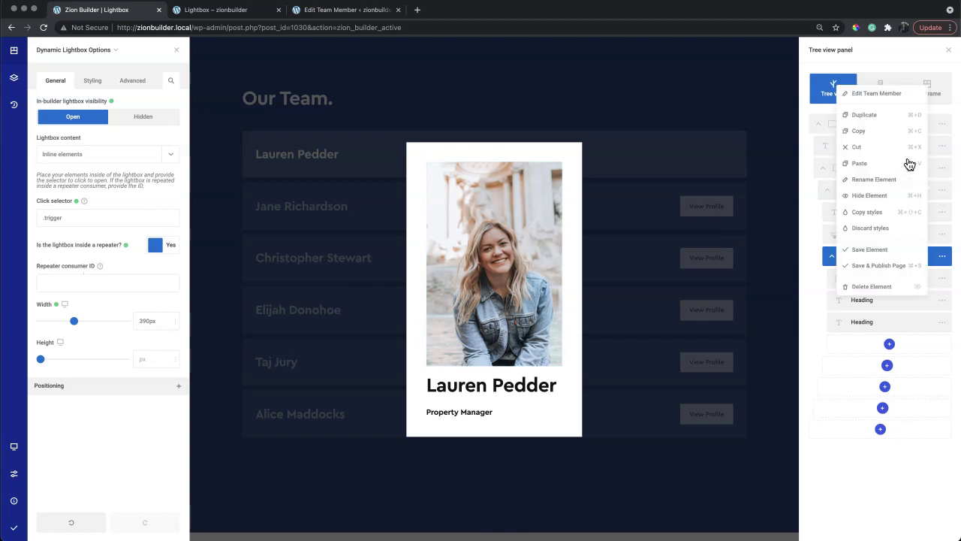
- Set the Team Member element's unique id to team_member in Advanced settings and copy it
click(891, 97)
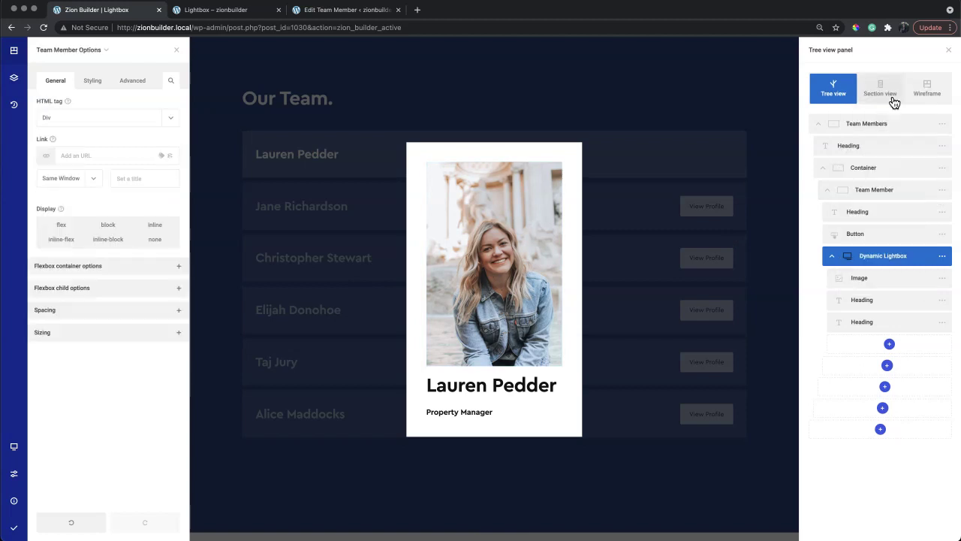
click(139, 82)
click(124, 291)
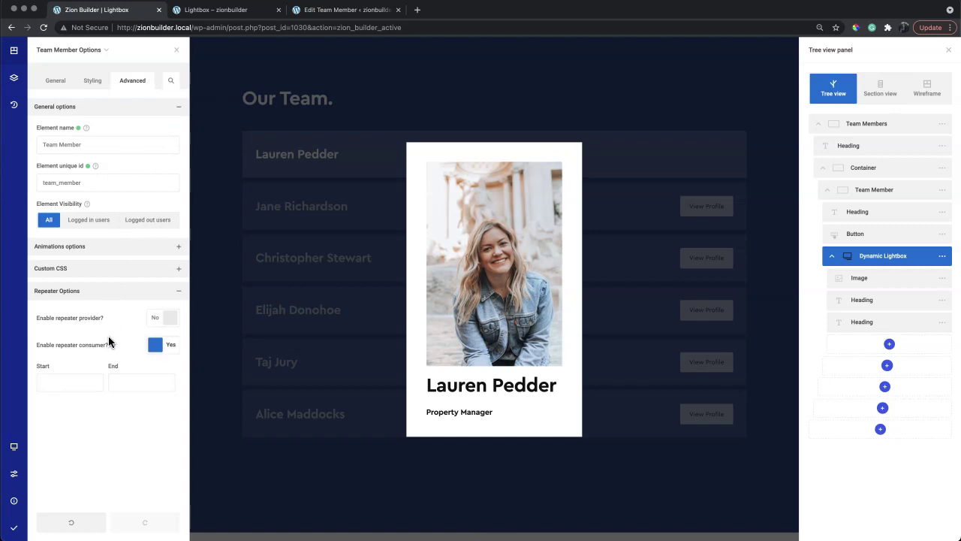
triple_click(60, 182)
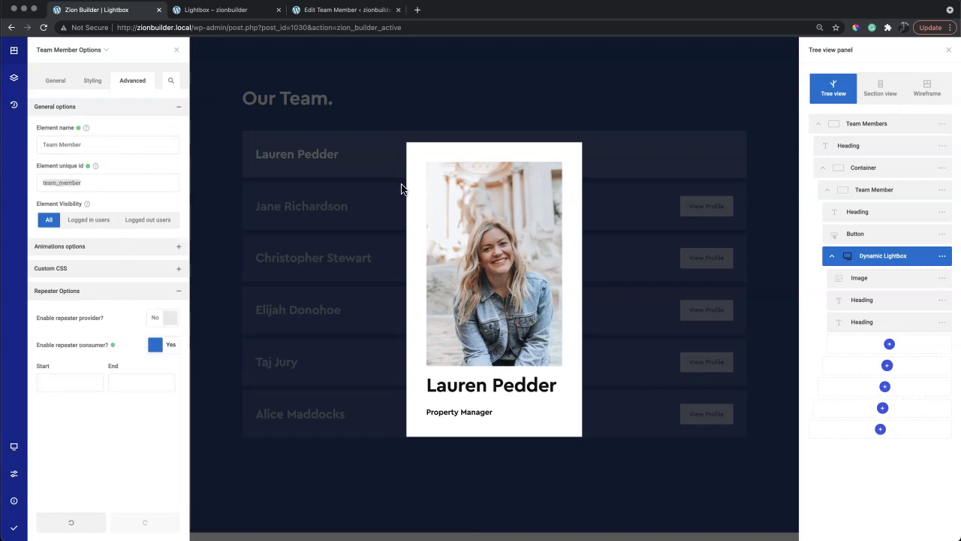
click(942, 256)
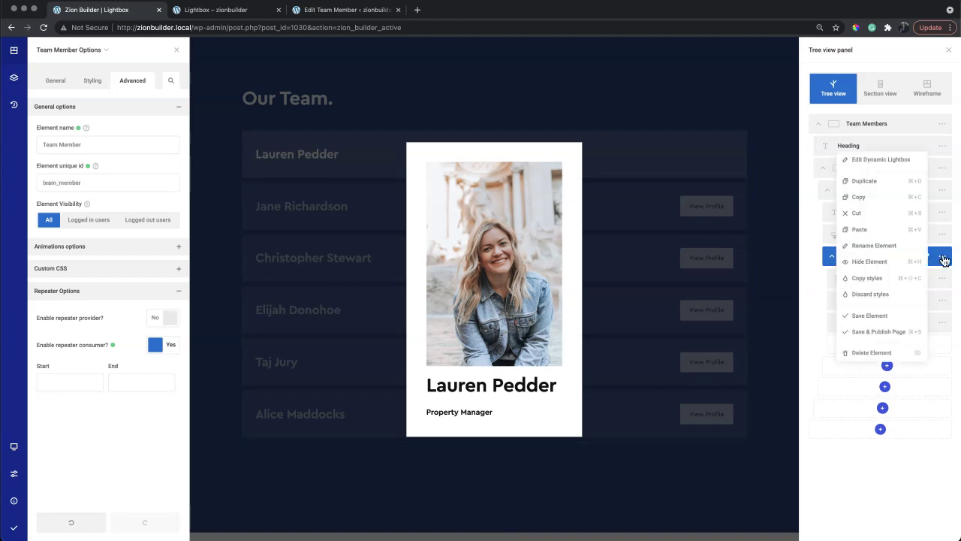
- Paste team_member as the lightbox's Repeater consumer ID, publish, and reload the live page
click(877, 160)
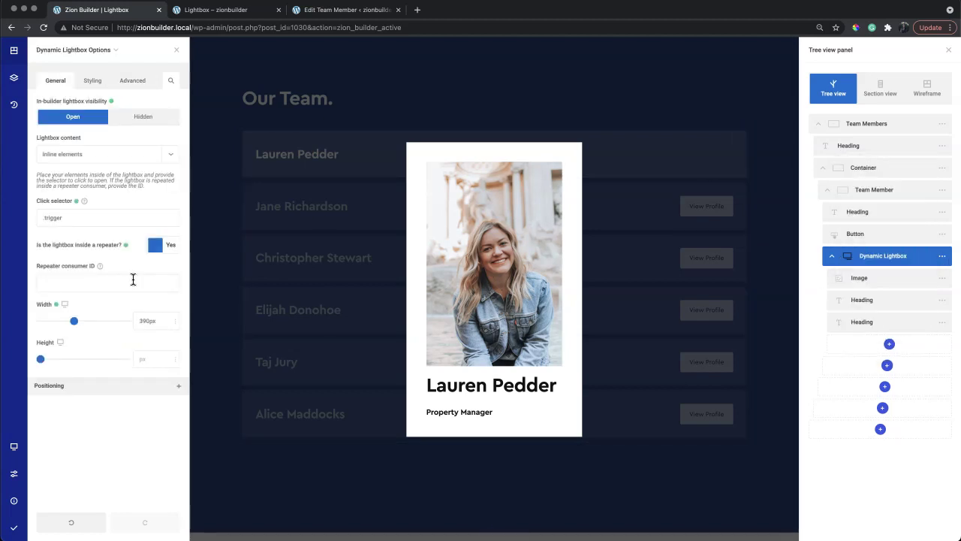
text(team_member)
mouse_move(22, 528)
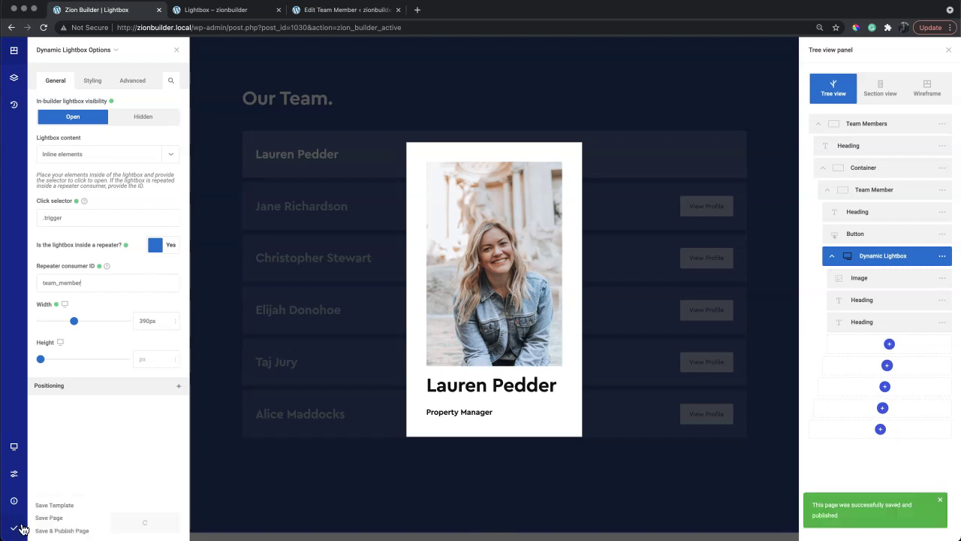
click(223, 12)
key(super+r)
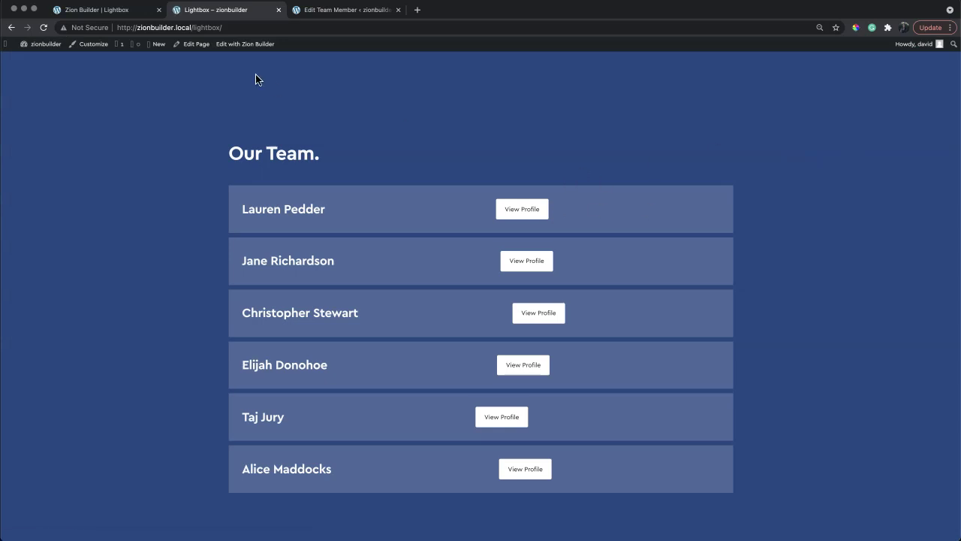
- Move the Dynamic Lightbox above the Button in the tree, publish, and view the live page
click(125, 12)
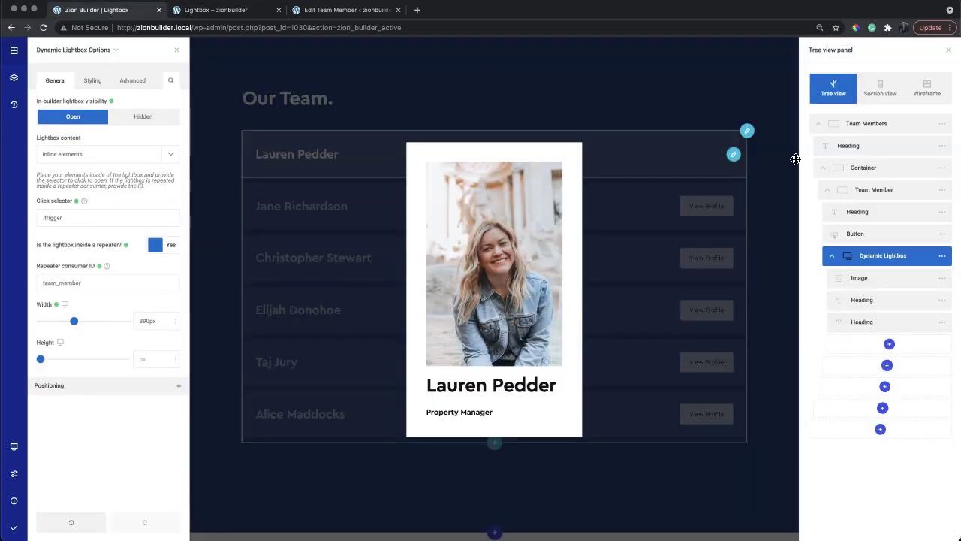
drag(860, 260, 875, 235)
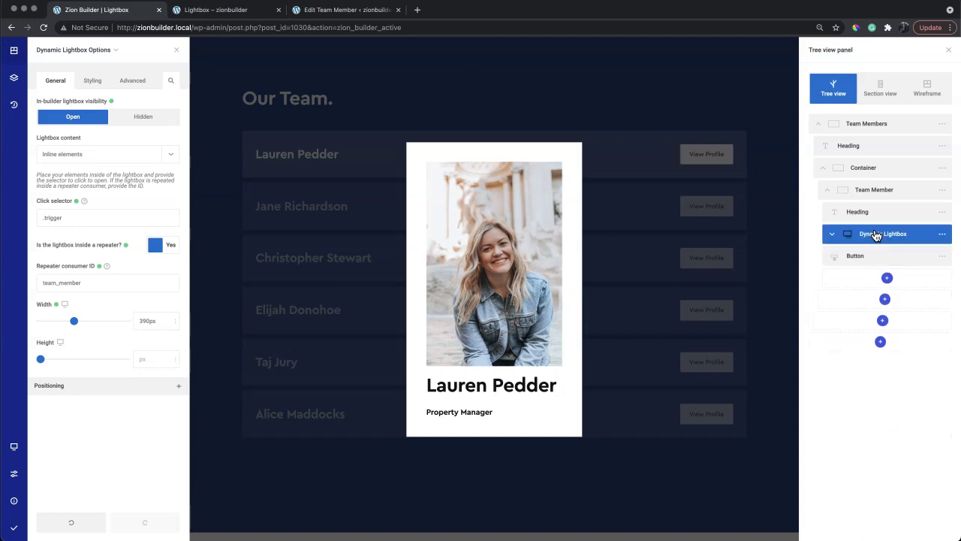
click(17, 528)
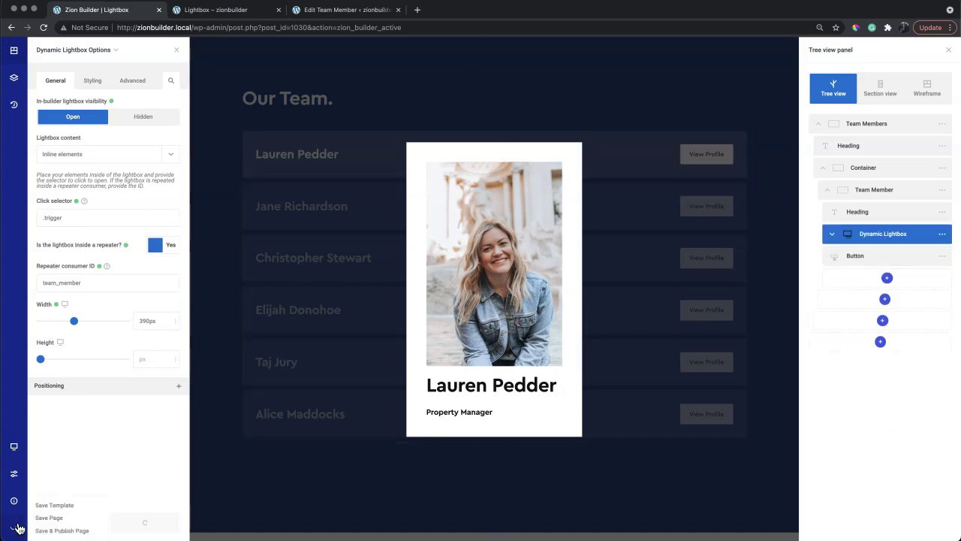
click(216, 10)
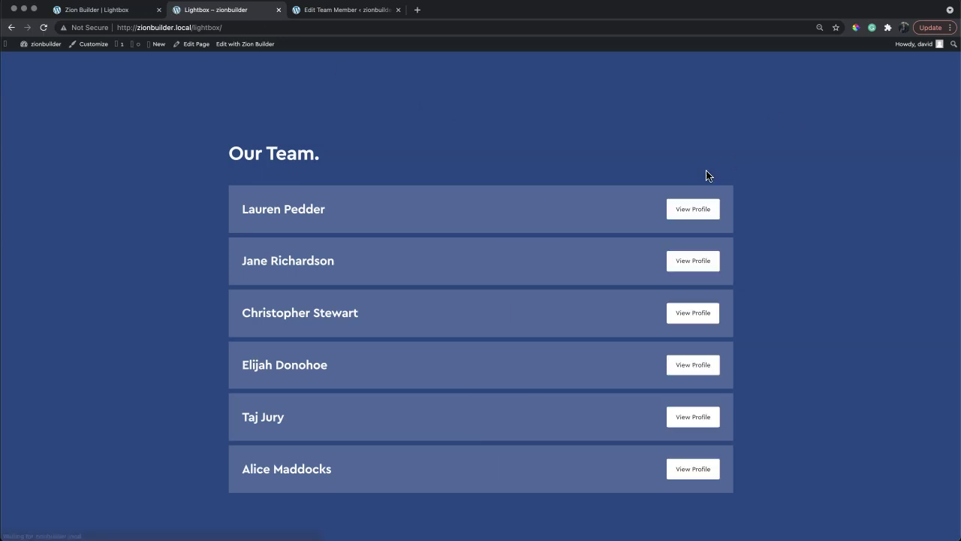
- Open and close several members' View Profile lightboxes on the live page, then return to the editor
click(694, 208)
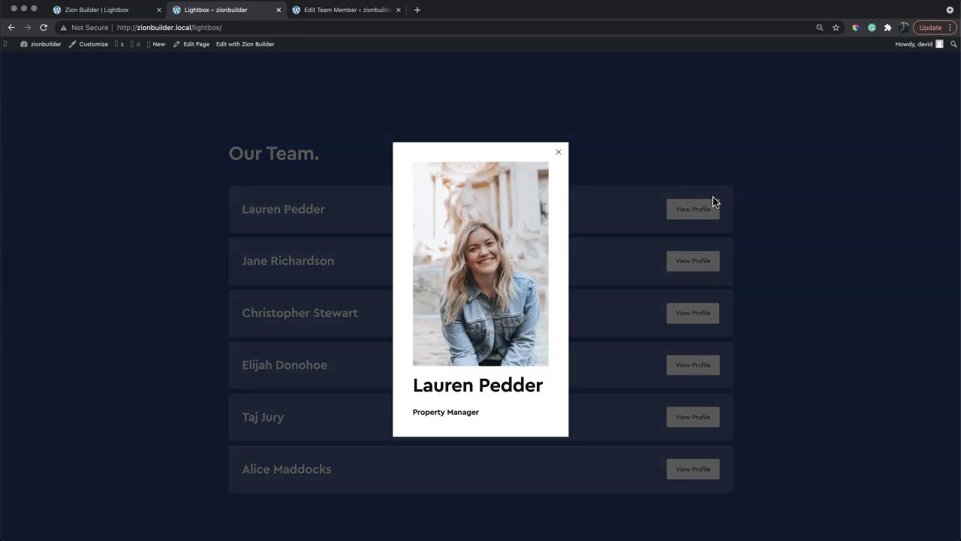
click(798, 174)
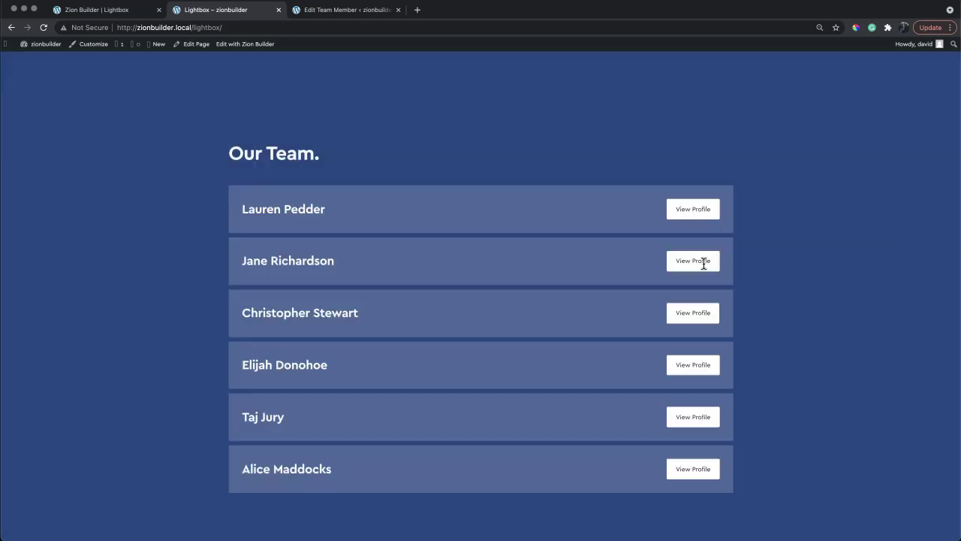
click(704, 264)
click(787, 246)
click(701, 365)
click(800, 300)
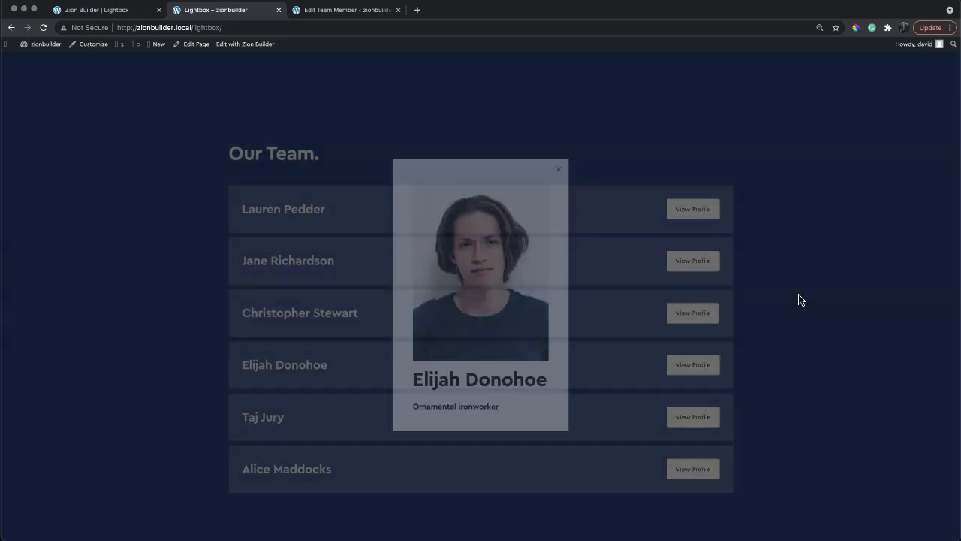
click(697, 468)
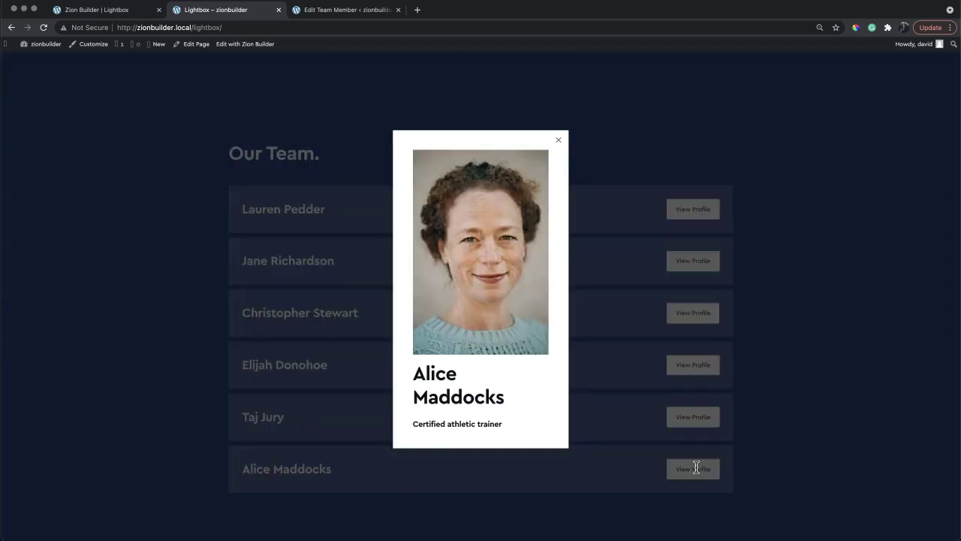
click(796, 339)
click(698, 365)
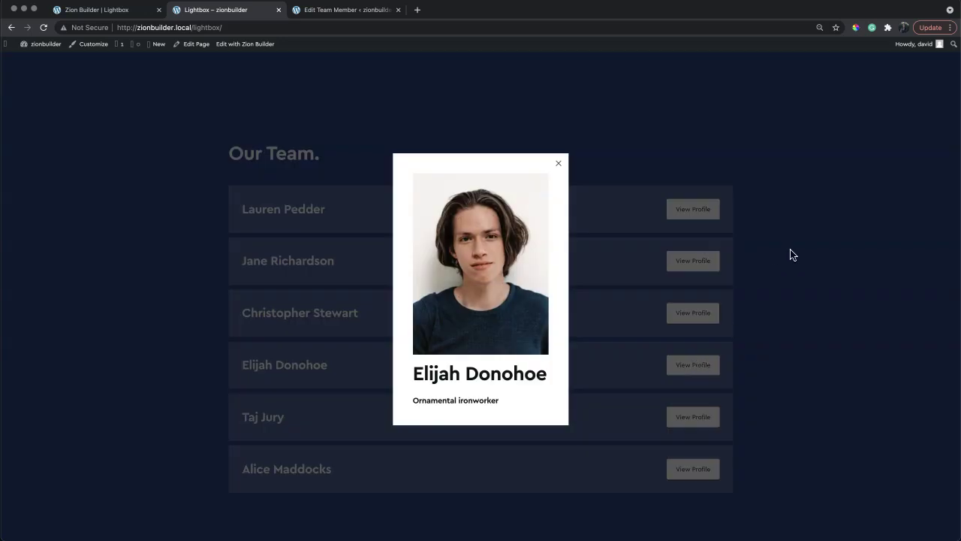
click(791, 255)
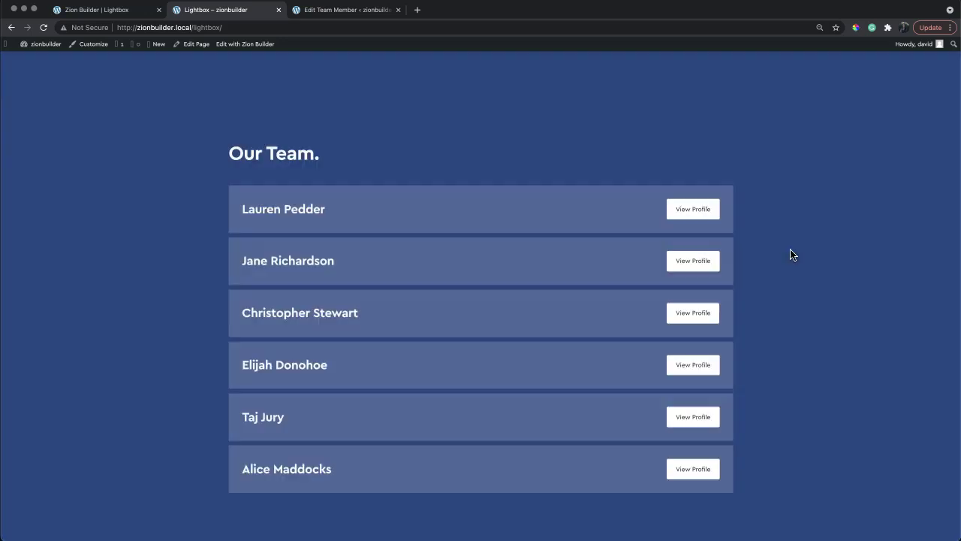
click(138, 10)
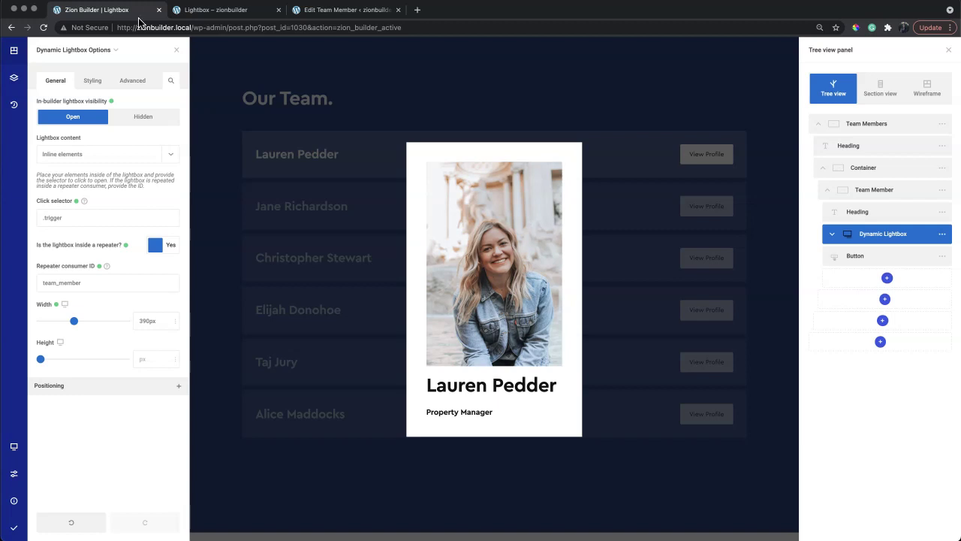
- Set the lightbox backdrop's background colour to solid blue #274582
click(94, 82)
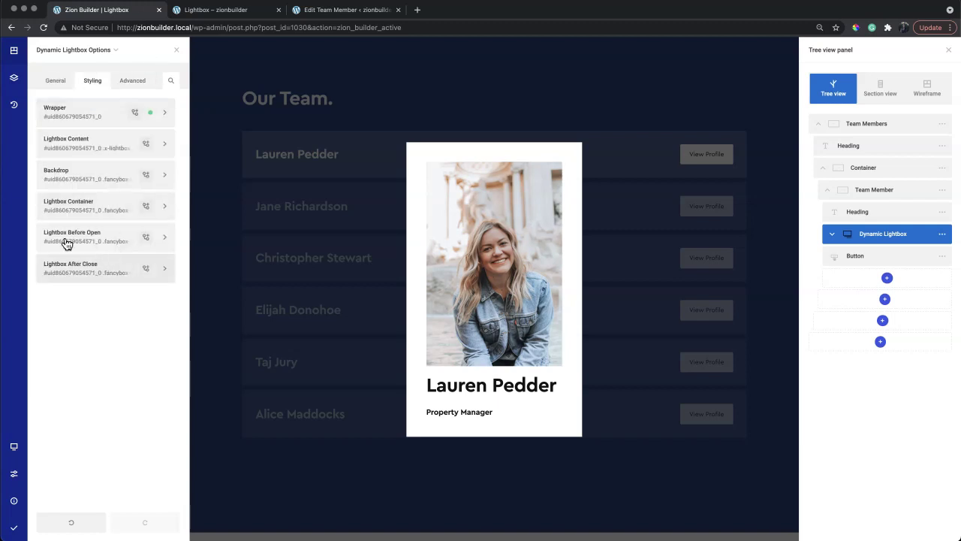
click(93, 184)
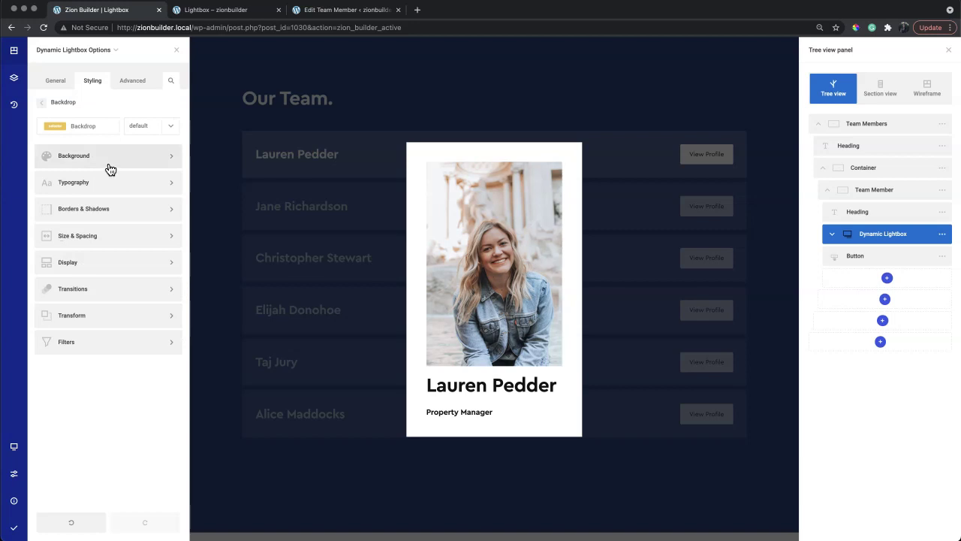
click(107, 166)
click(108, 169)
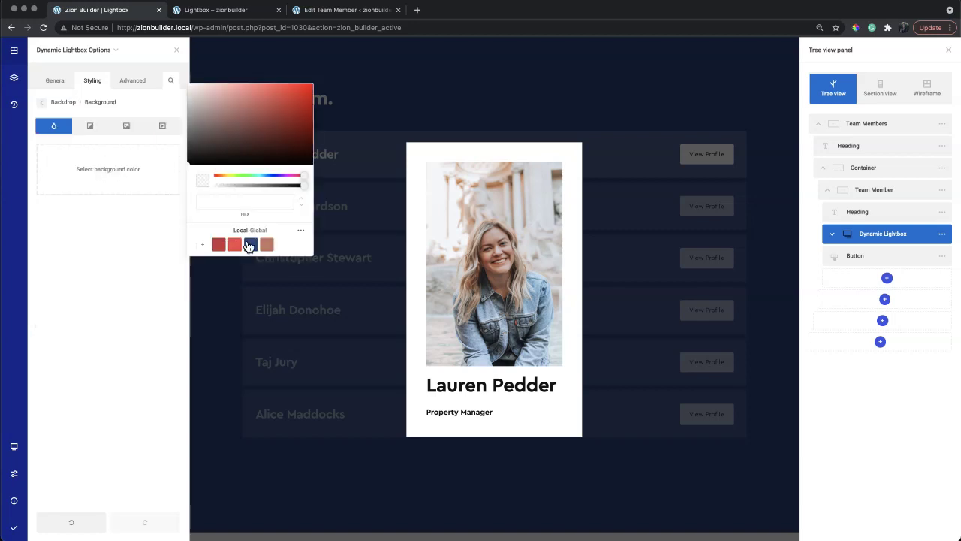
click(250, 245)
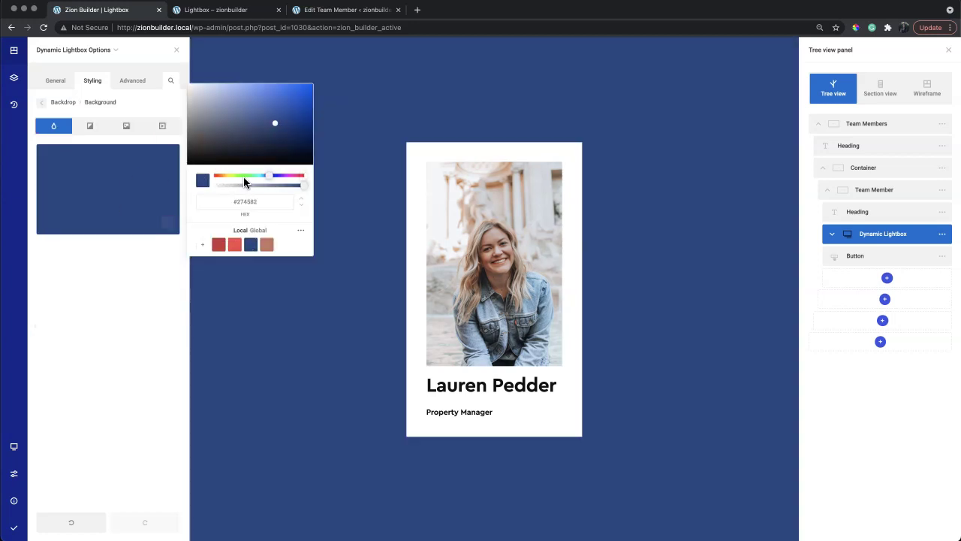
- Add a backdrop gradient and make its first colour stop semi-transparent
click(128, 129)
click(90, 128)
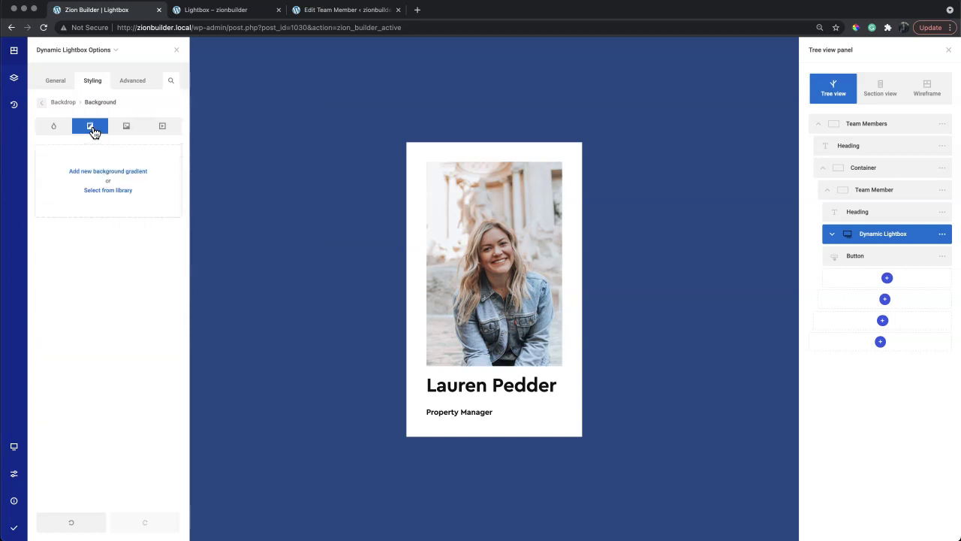
click(115, 172)
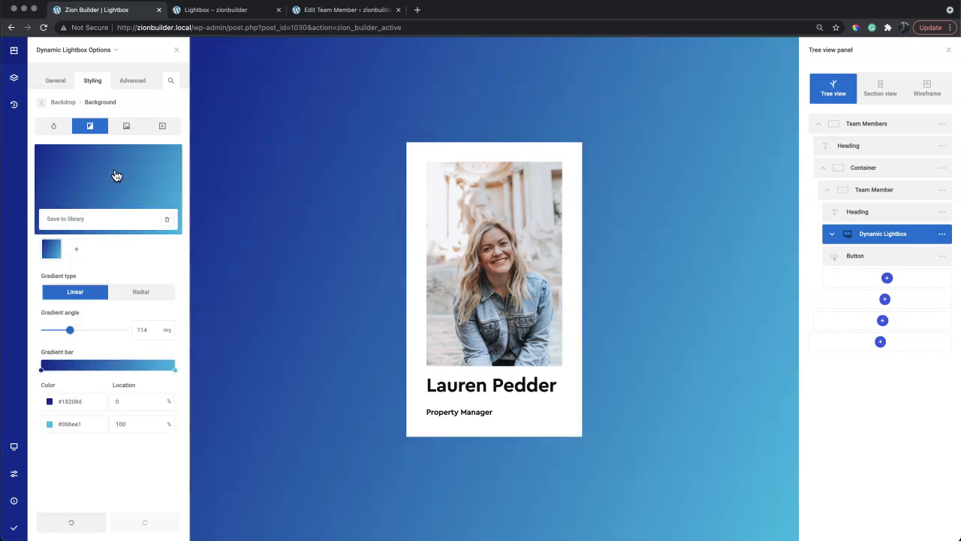
click(49, 401)
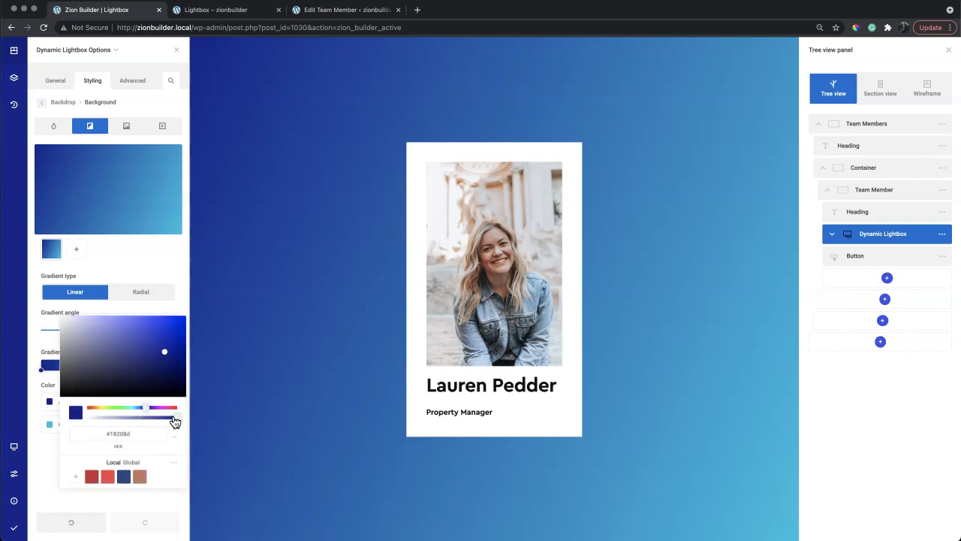
drag(173, 422, 118, 425)
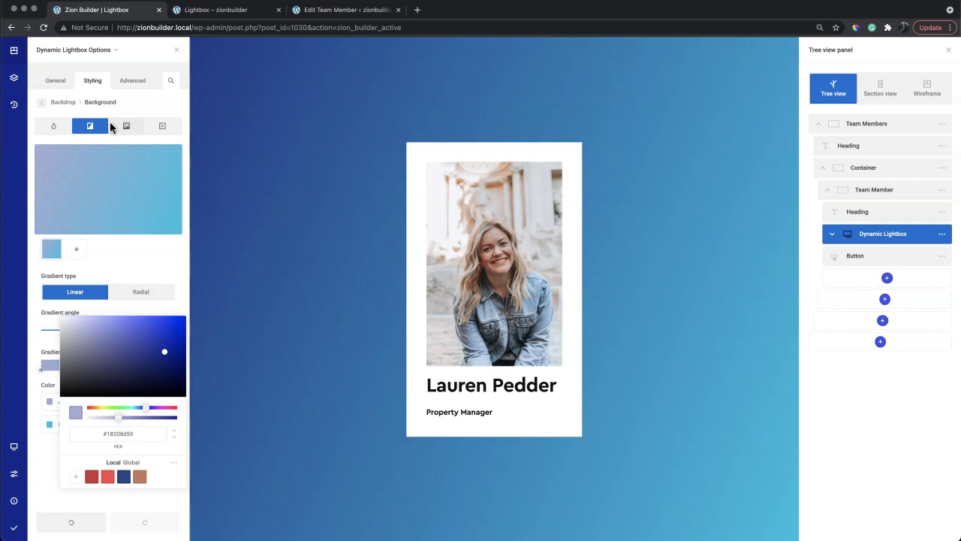
- Make the solid backdrop colour fully transparent (#27458200) and save and publish the page
click(63, 129)
click(118, 198)
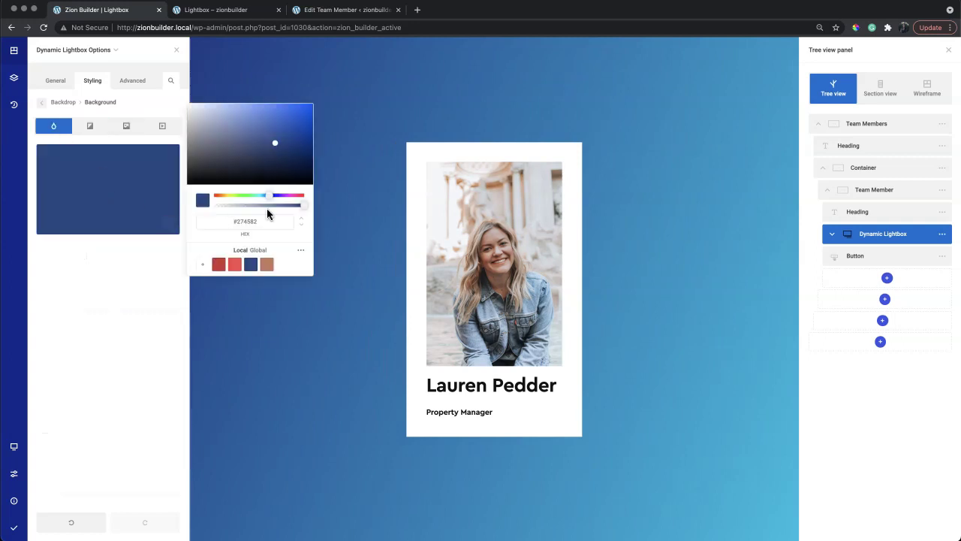
drag(277, 204, 204, 206)
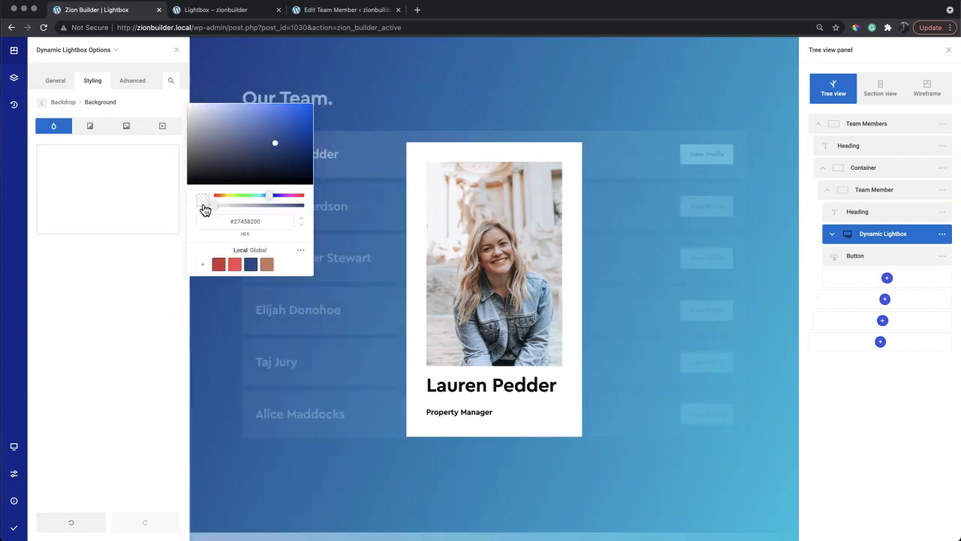
click(142, 325)
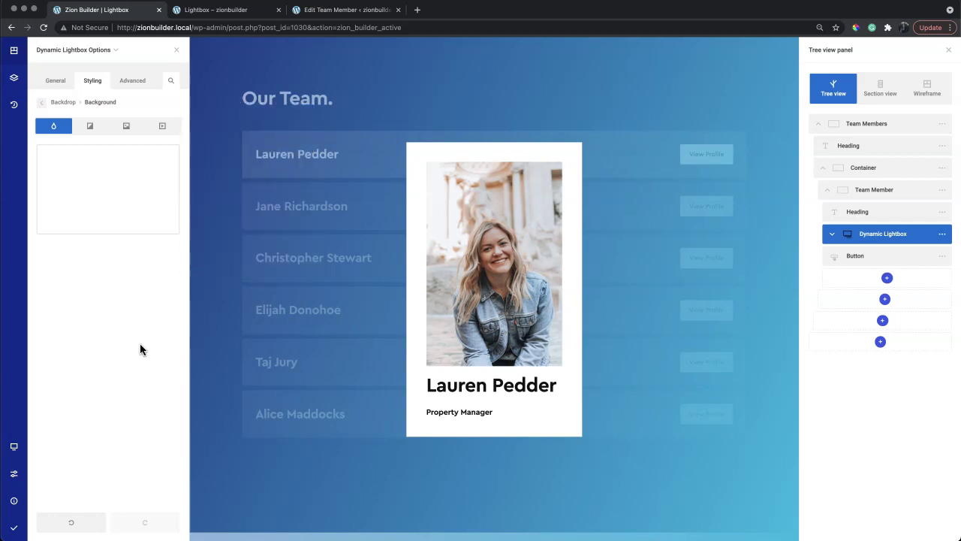
click(23, 529)
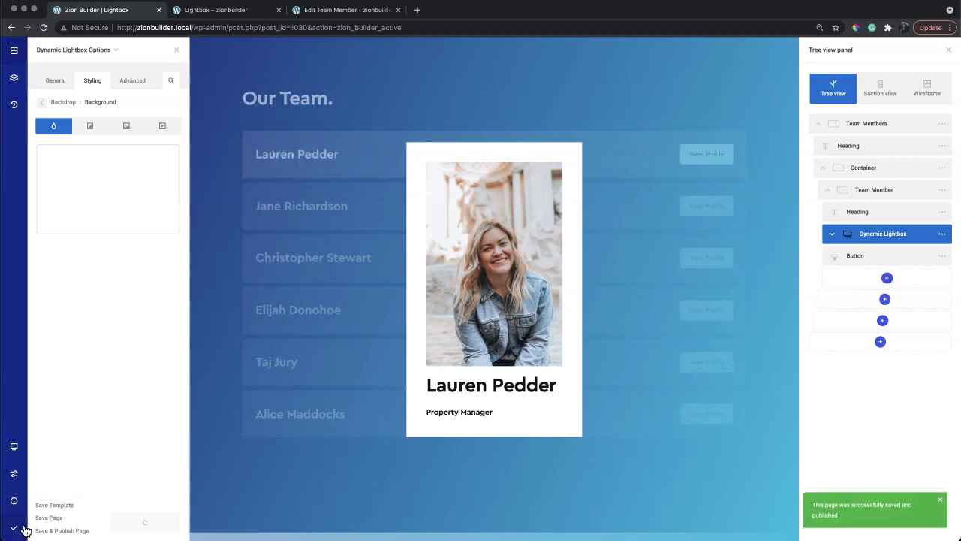
- Reload the live Lightbox page, then open and close two members' View Profile popups over the blue gradient
click(215, 10)
key(super+r)
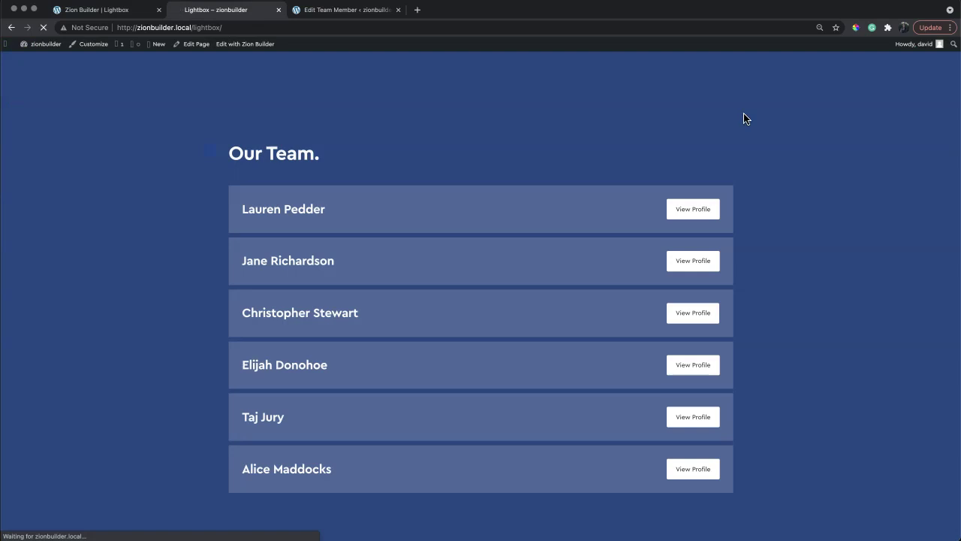
click(702, 208)
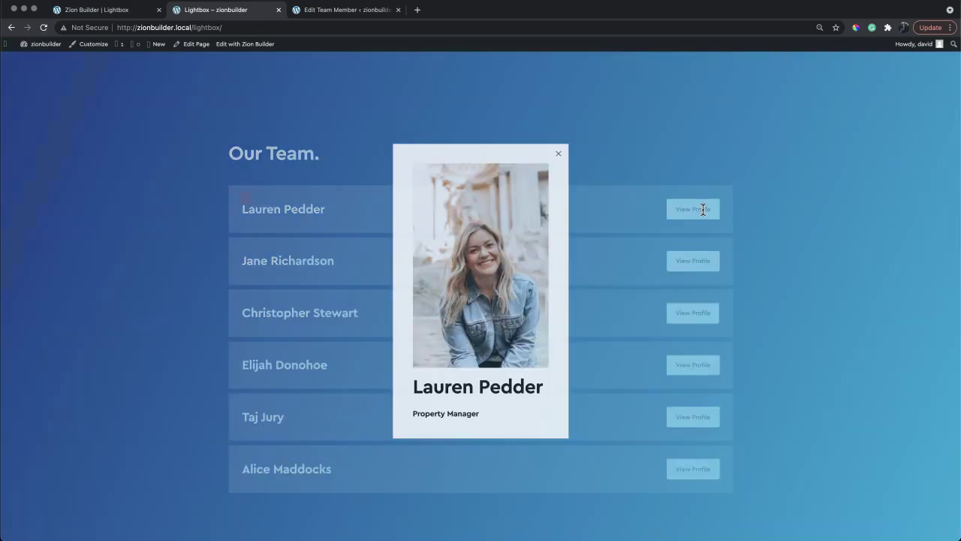
click(807, 194)
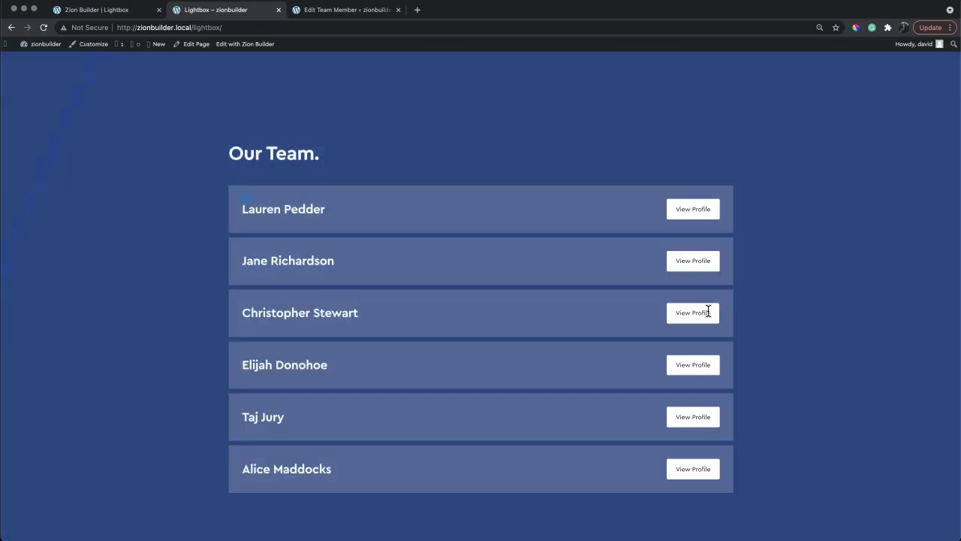
click(709, 311)
click(795, 262)
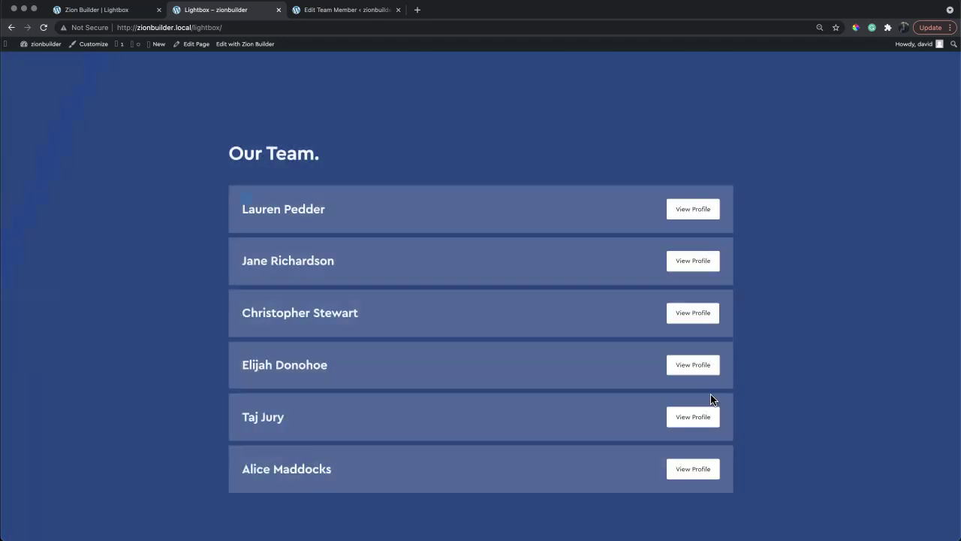